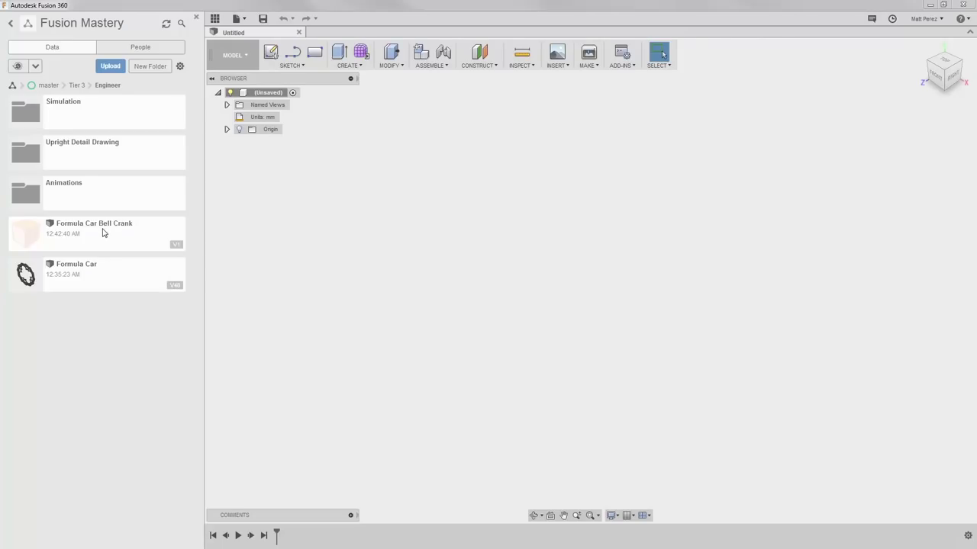
Open the Formula Car Bell Crank design in the Model workspace and start capturing its design history.
{"action": "double_click", "coordinate": [104, 232]}
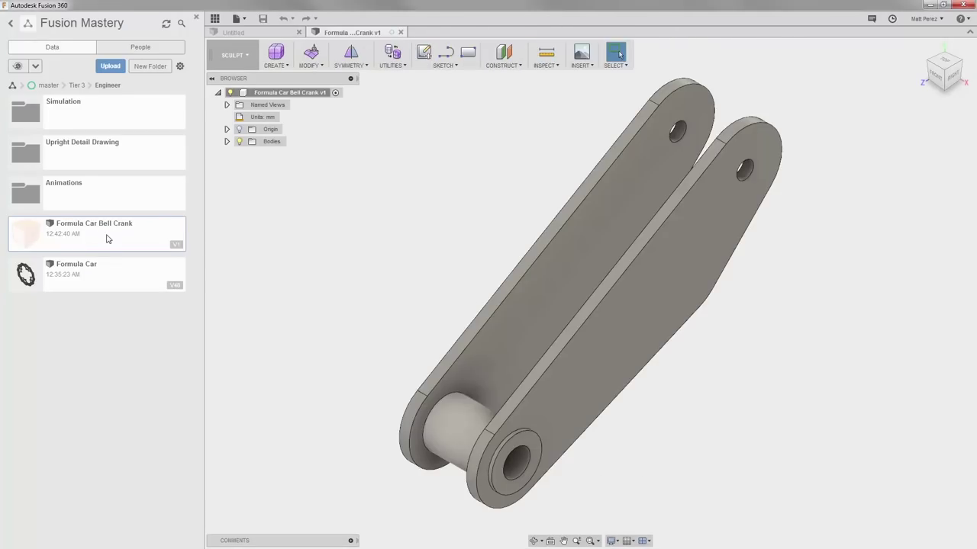
{"action": "left_click", "coordinate": [214, 18]}
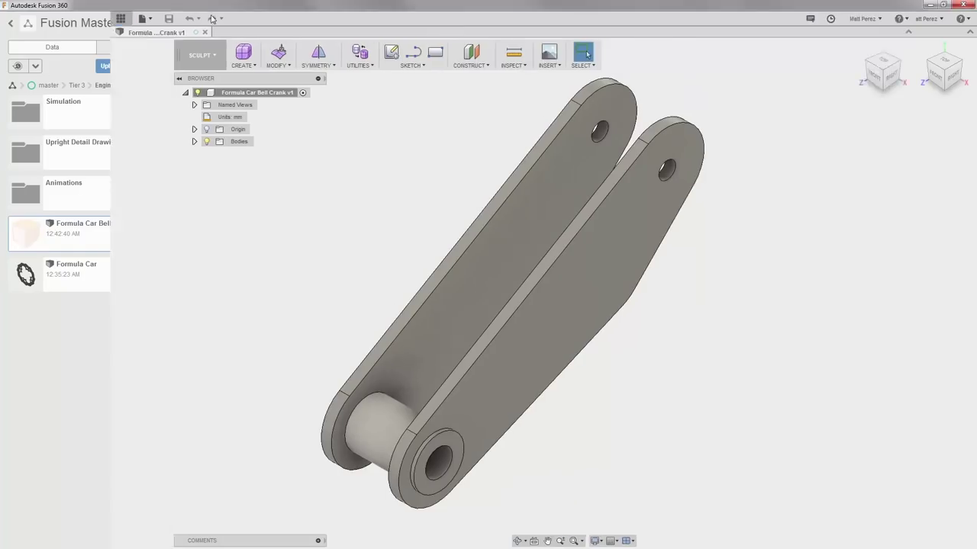
{"action": "left_click", "coordinate": [29, 55]}
{"action": "left_click", "coordinate": [27, 93]}
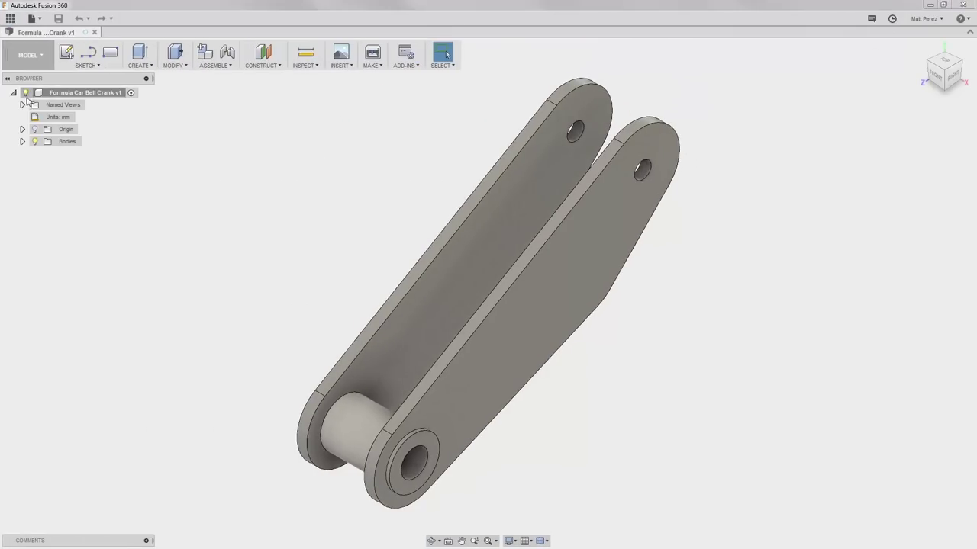
{"action": "right_click", "coordinate": [87, 95]}
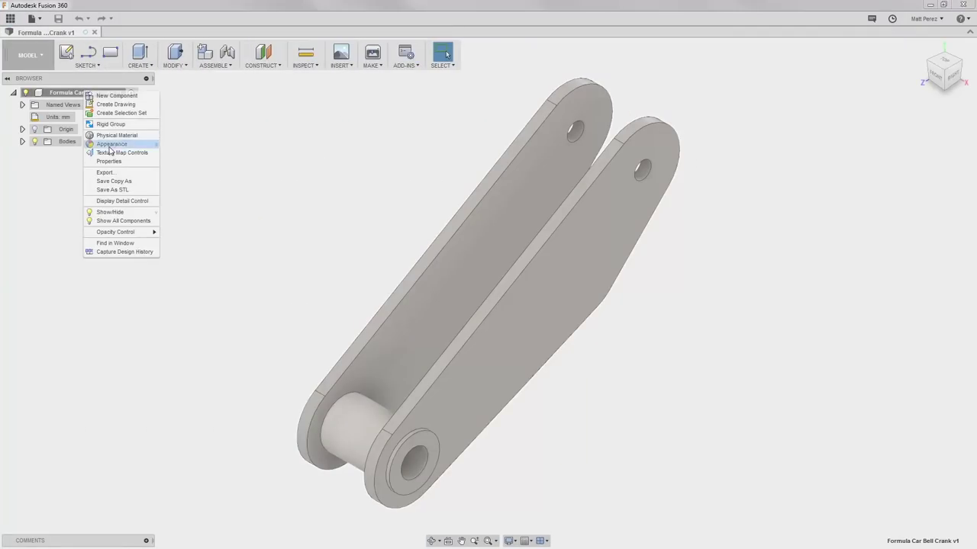
{"action": "left_click", "coordinate": [126, 251]}
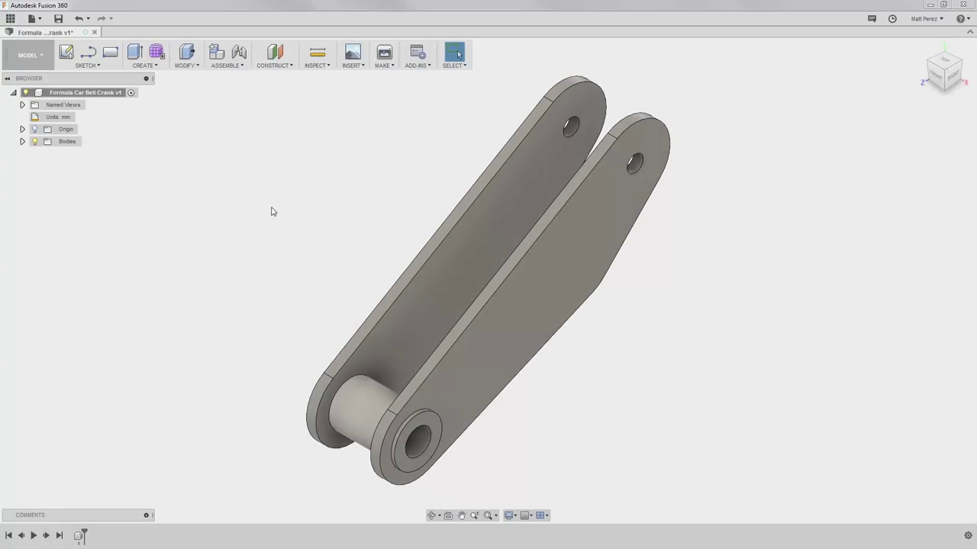
Create a Shape Optimization study for the bell crank in the Simulation workspace.
{"action": "left_click", "coordinate": [27, 55]}
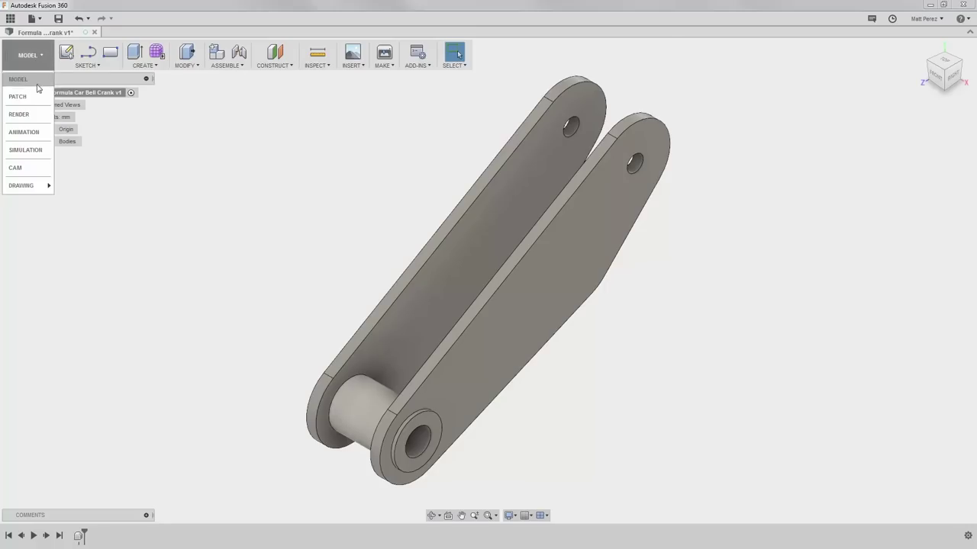
{"action": "left_click", "coordinate": [27, 150]}
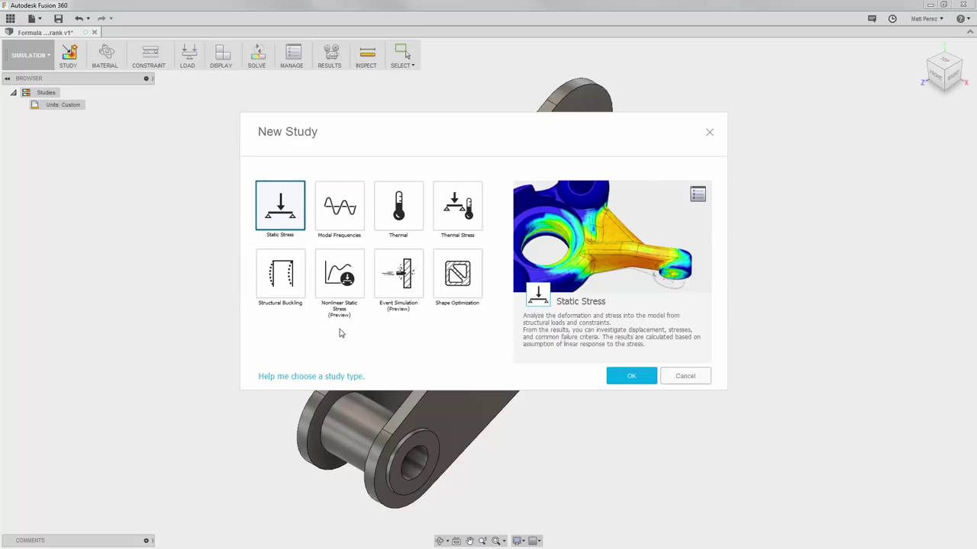
{"action": "left_click", "coordinate": [401, 293]}
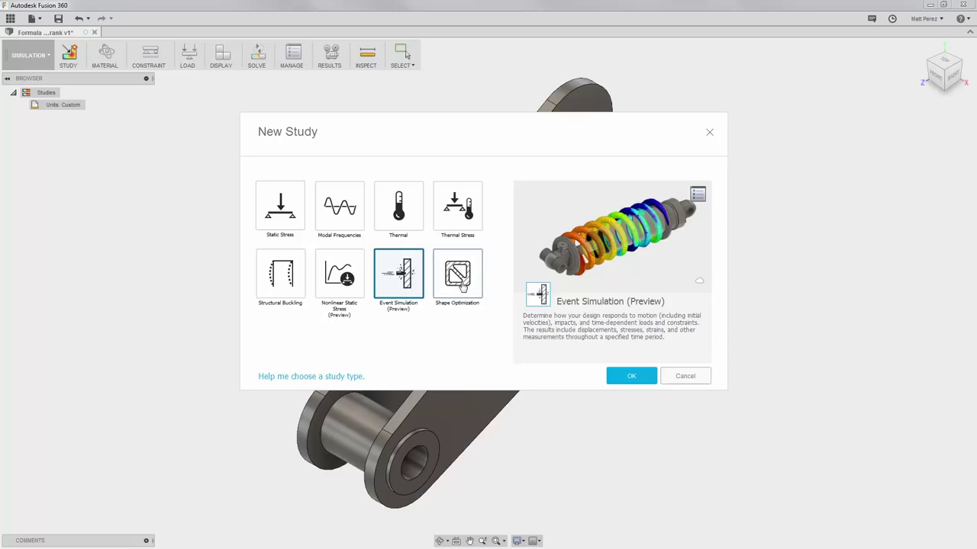
{"action": "left_click", "coordinate": [461, 287]}
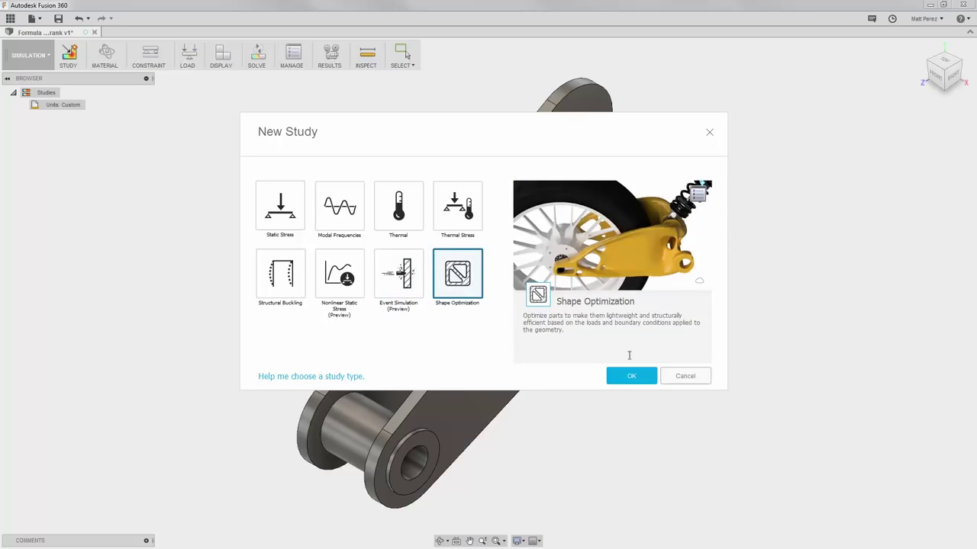
{"action": "left_click", "coordinate": [633, 376]}
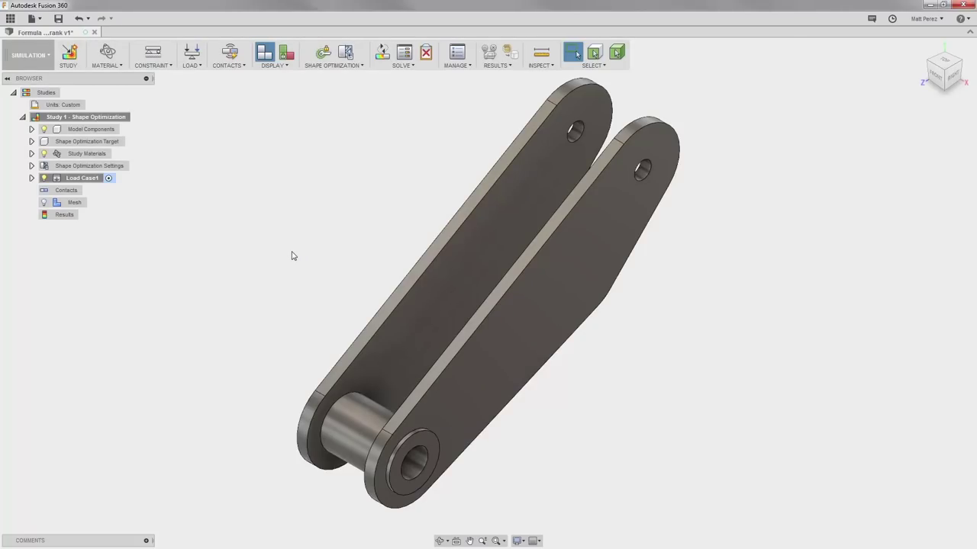
Set the bell crank's study material to Aluminum 6061.
{"action": "left_click", "coordinate": [115, 63]}
{"action": "left_click", "coordinate": [116, 76]}
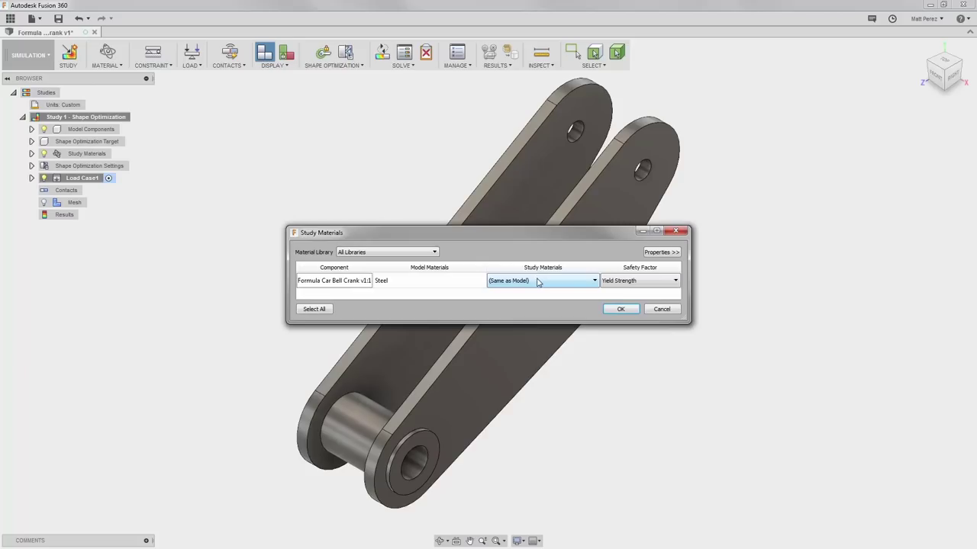
{"action": "left_click", "coordinate": [537, 282]}
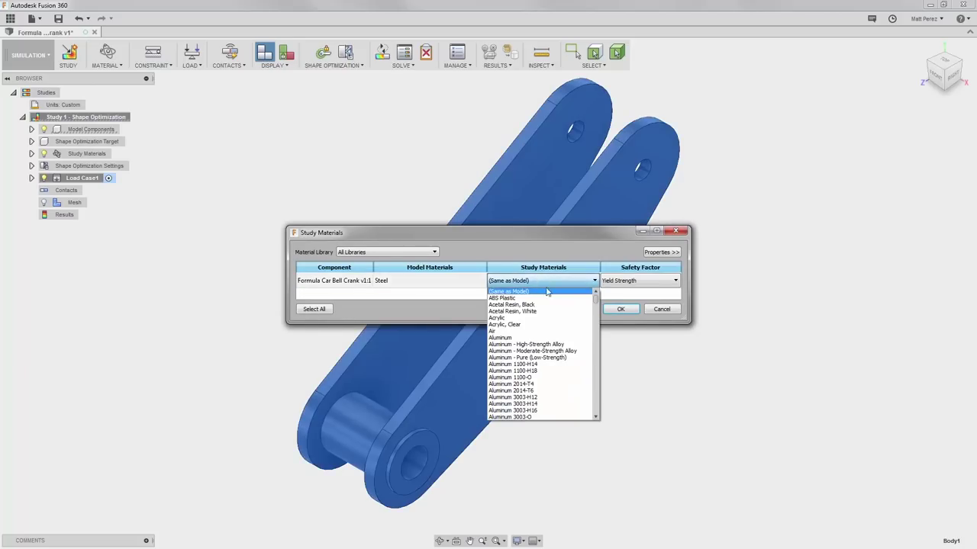
{"action": "scroll", "coordinate": [516, 327], "scroll_direction": "down", "scroll_amount": 10}
{"action": "left_click", "coordinate": [516, 322]}
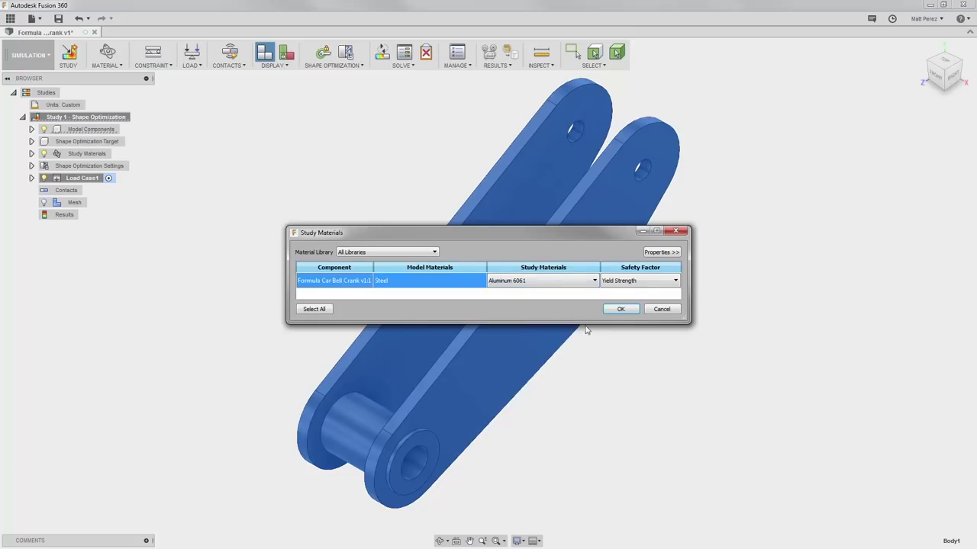
{"action": "left_click", "coordinate": [617, 312]}
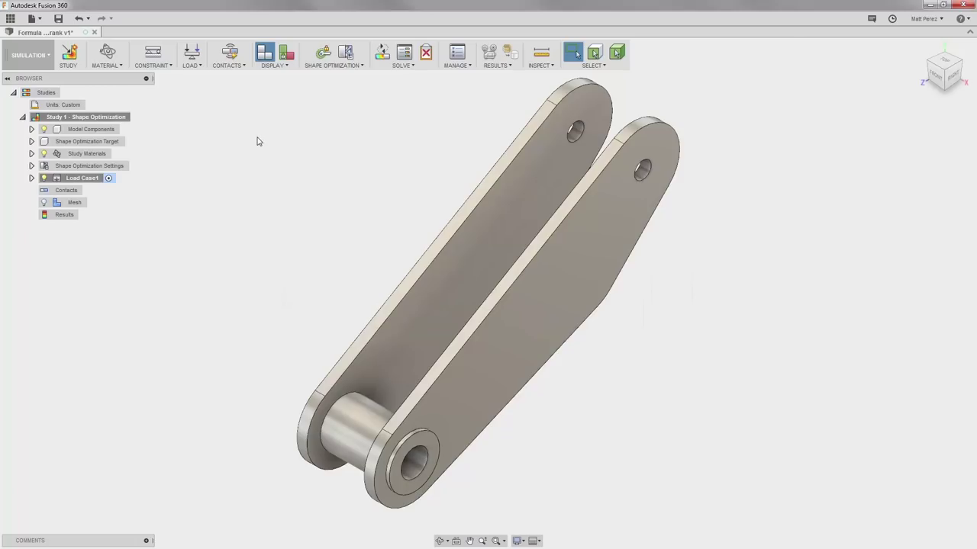
Apply a fixed structural constraint to the two inner bore faces of the large pivot between the arms.
{"action": "left_click", "coordinate": [161, 66]}
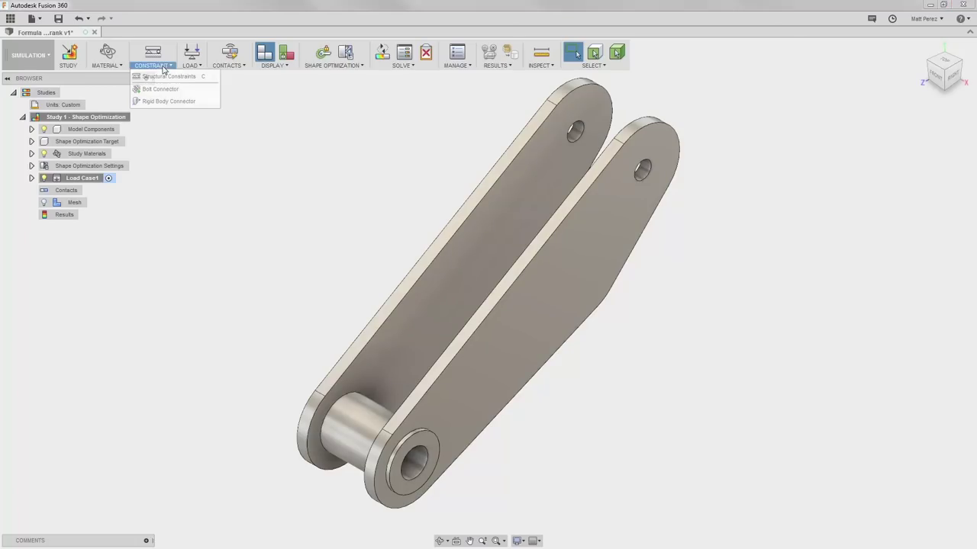
{"action": "left_click", "coordinate": [162, 78]}
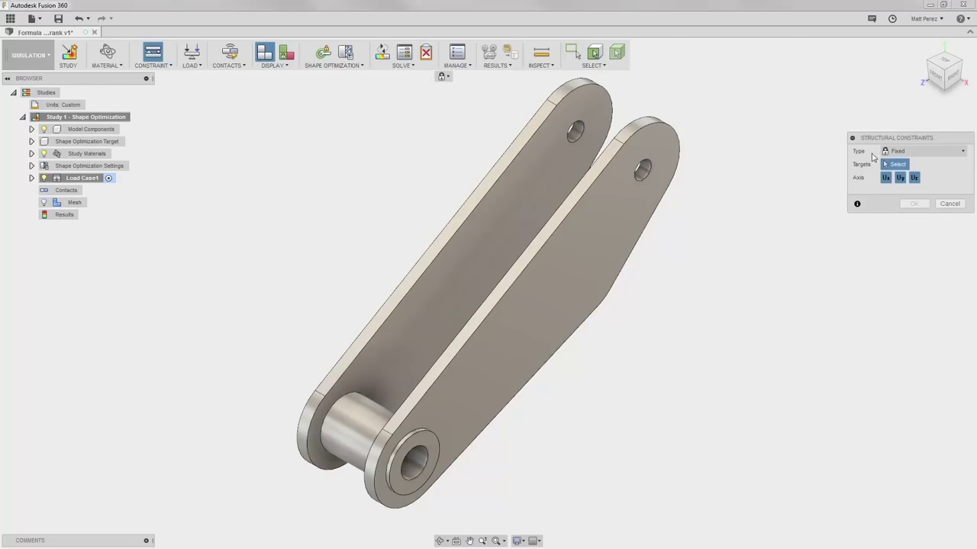
{"action": "left_click", "coordinate": [410, 466]}
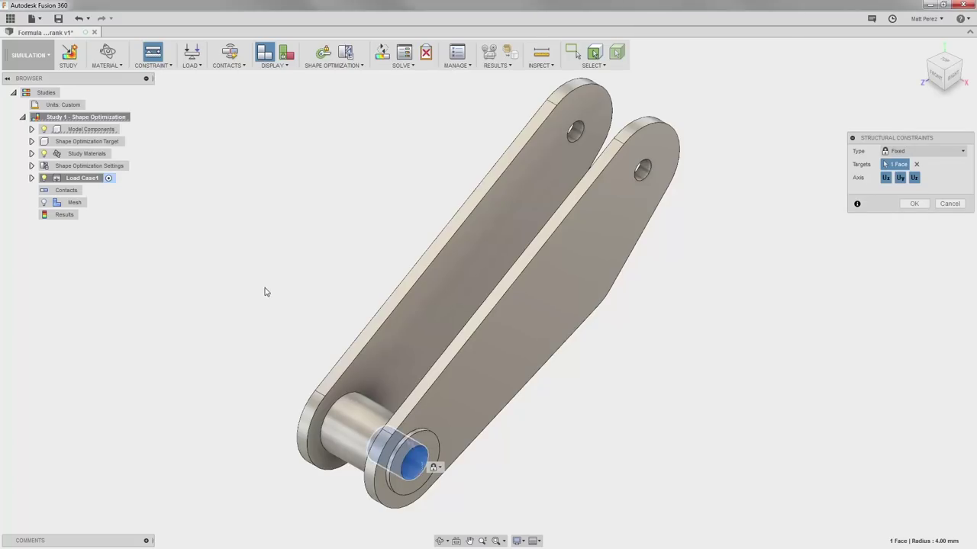
{"action": "middle_click_drag", "start_coordinate": [264, 314], "coordinate": [432, 464], "text": "shift"}
{"action": "left_click", "coordinate": [550, 464]}
{"action": "middle_click_drag", "start_coordinate": [551, 464], "coordinate": [538, 404], "text": "shift"}
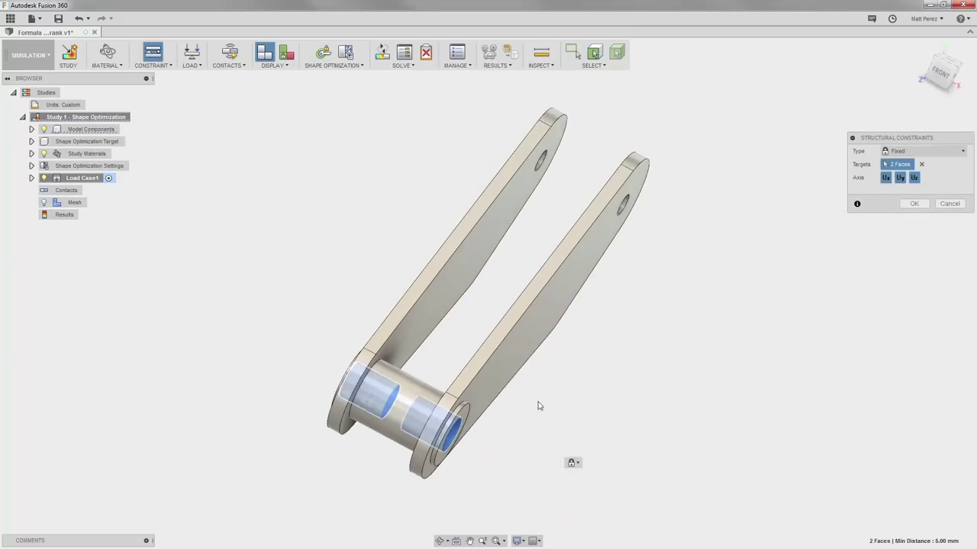
{"action": "left_click", "coordinate": [913, 203]}
Add a force load on the small hole faces of both arms, directed by angle with a Y angle of 155 degrees.
{"action": "mouse_move", "coordinate": [709, 213]}
{"action": "middle_mouse_down", "text": "shift"}
{"action": "mouse_move", "coordinate": [658, 205]}
{"action": "mouse_move", "coordinate": [680, 168]}
{"action": "mouse_move", "coordinate": [702, 181]}
{"action": "mouse_move", "coordinate": [671, 193]}
{"action": "middle_mouse_up", "text": "shift"}
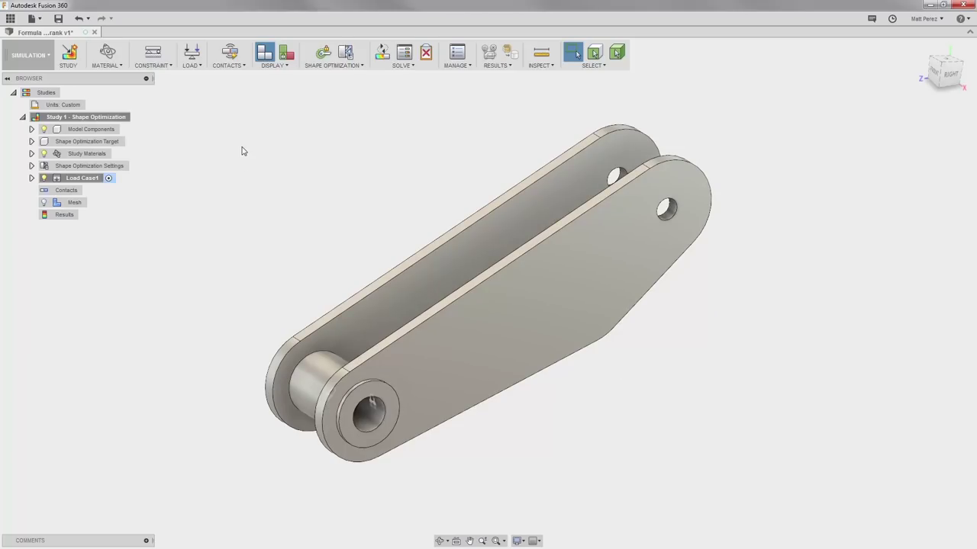
{"action": "left_click", "coordinate": [204, 67]}
{"action": "left_click", "coordinate": [203, 77]}
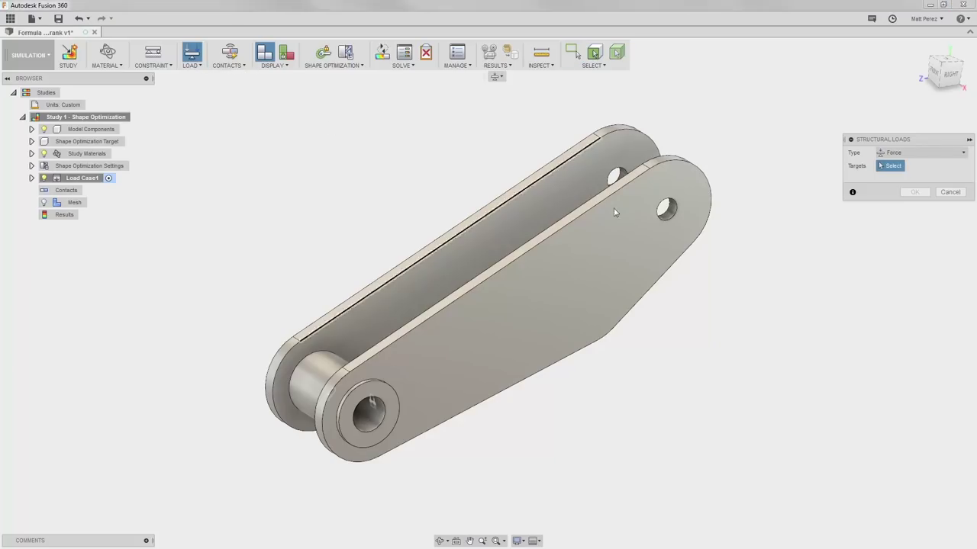
{"action": "left_click", "coordinate": [670, 207]}
{"action": "left_click", "coordinate": [668, 208]}
{"action": "left_click", "coordinate": [661, 208]}
{"action": "scroll", "coordinate": [631, 187], "scroll_direction": "up", "scroll_amount": 3}
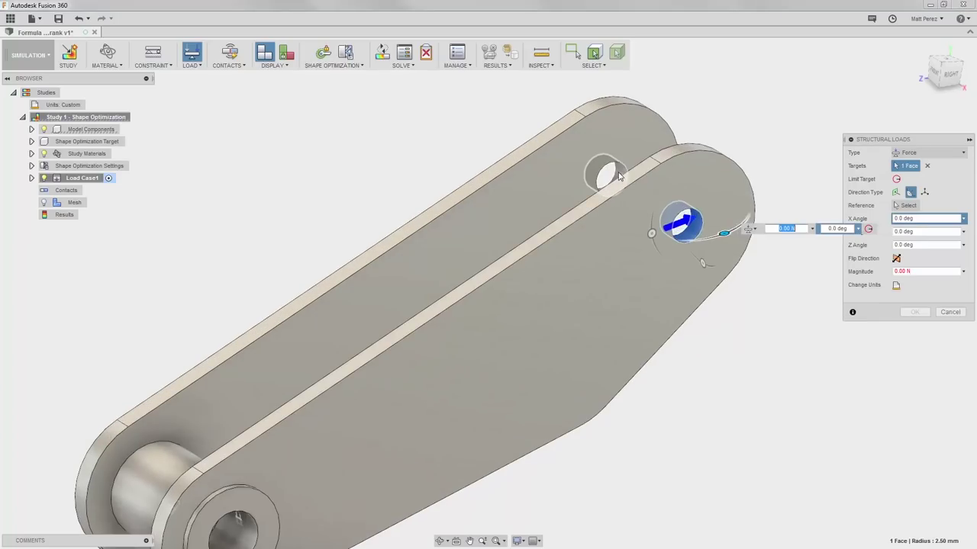
{"action": "left_click", "coordinate": [620, 176]}
{"action": "scroll", "coordinate": [617, 190], "scroll_direction": "down", "scroll_amount": 5}
{"action": "middle_click_drag", "start_coordinate": [611, 287], "coordinate": [637, 338], "text": "shift"}
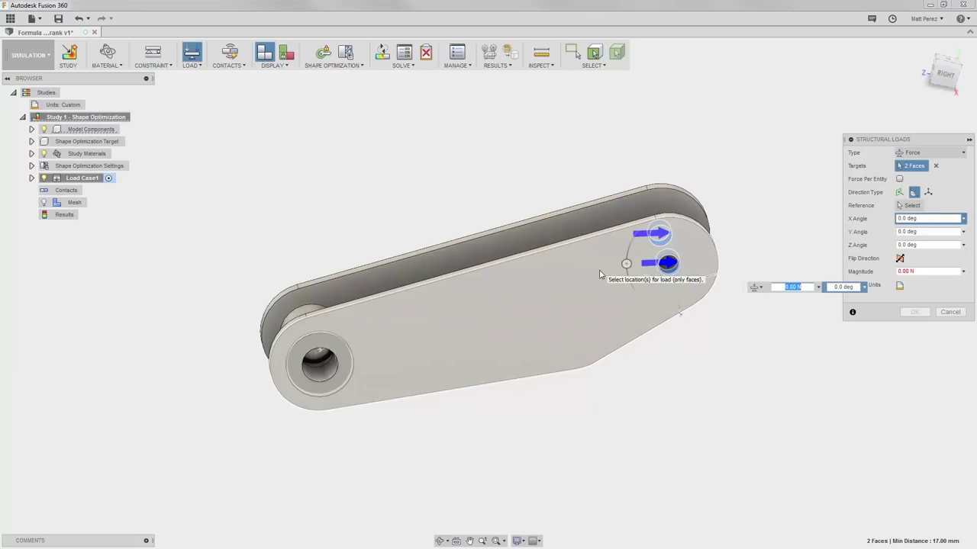
{"action": "left_click", "coordinate": [947, 74]}
{"action": "left_click_drag", "start_coordinate": [606, 218], "coordinate": [715, 208]}
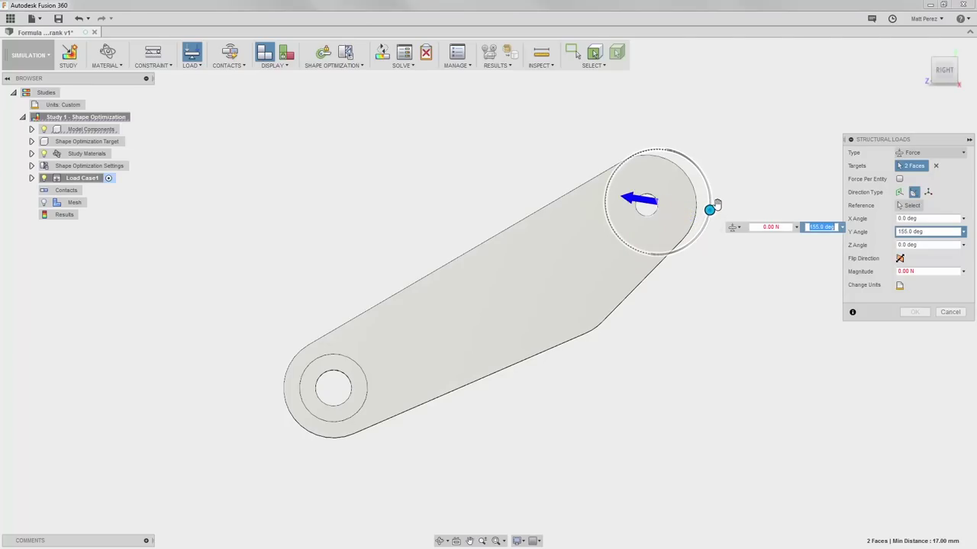
Change the force's units to lbforce, set its magnitude to 350 and confirm the load.
{"action": "left_click", "coordinate": [766, 226]}
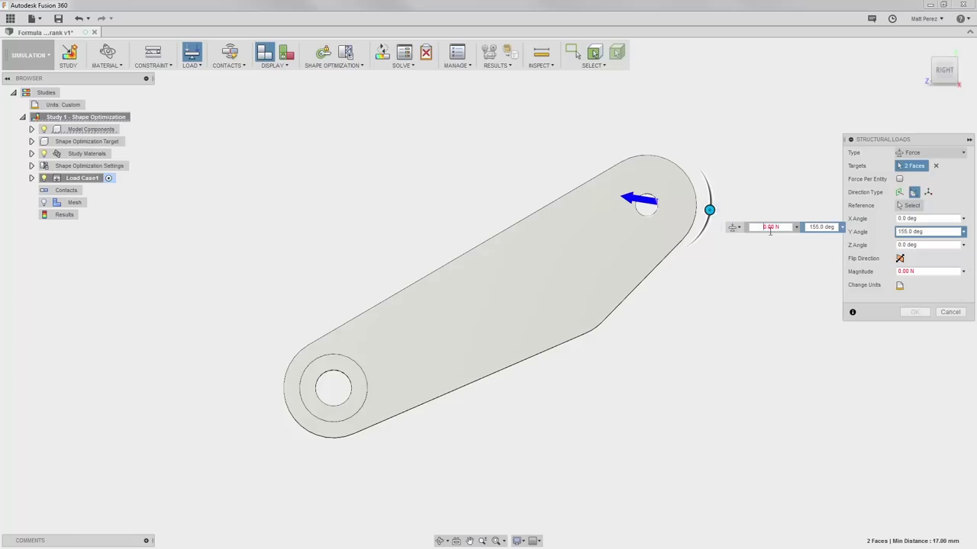
{"action": "left_click", "coordinate": [900, 285]}
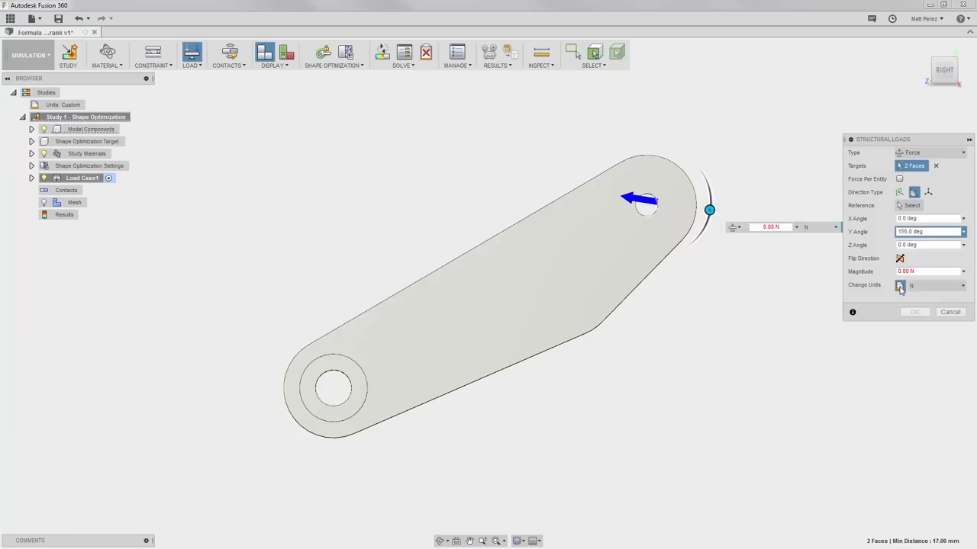
{"action": "left_click", "coordinate": [933, 285]}
{"action": "left_click", "coordinate": [938, 321]}
{"action": "left_click", "coordinate": [776, 234]}
{"action": "type", "text": "3650"}
{"action": "key", "text": "BackSpace"}
{"action": "key", "text": "BackSpace"}
{"action": "key", "text": "BackSpace"}
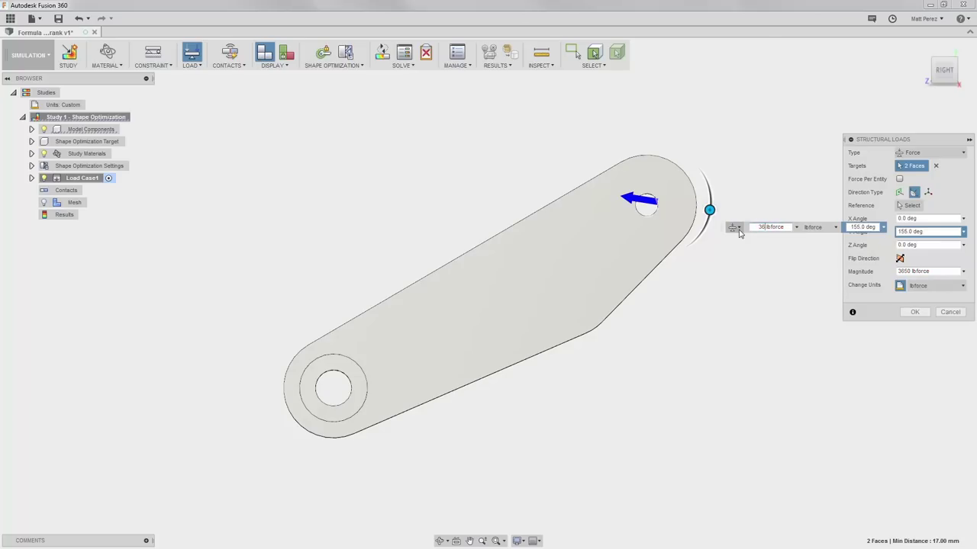
{"action": "type", "text": "50"}
{"action": "left_click", "coordinate": [914, 312]}
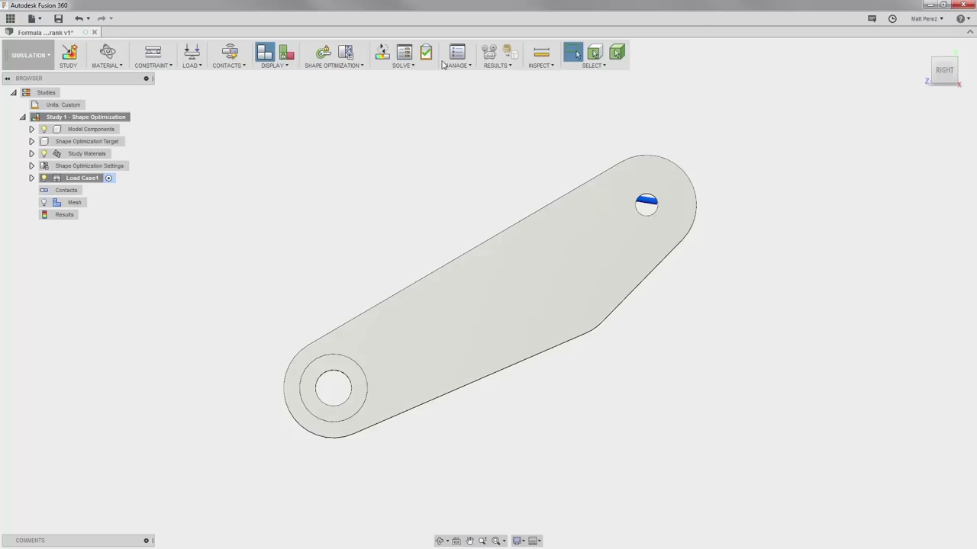
Solve the shape optimization study and lower the load path criticality display threshold to 0.
{"action": "left_click", "coordinate": [381, 54]}
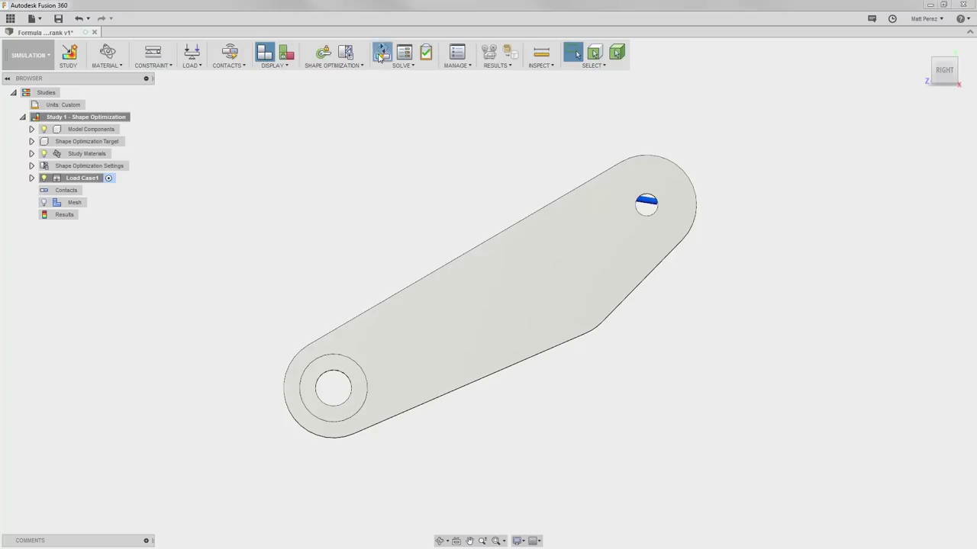
{"action": "left_click", "coordinate": [617, 417]}
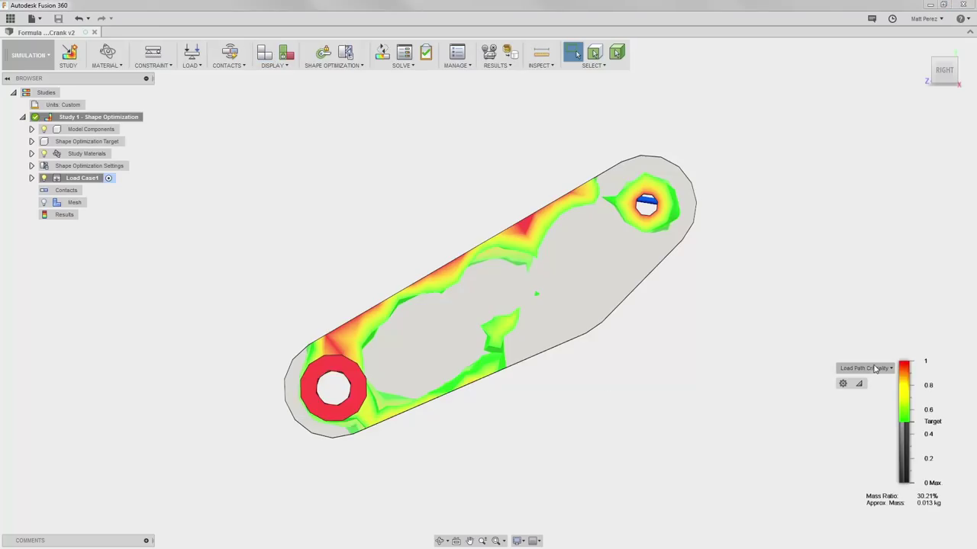
{"action": "left_click", "coordinate": [879, 369]}
{"action": "left_click", "coordinate": [880, 370]}
{"action": "left_click_drag", "start_coordinate": [908, 424], "coordinate": [915, 498]}
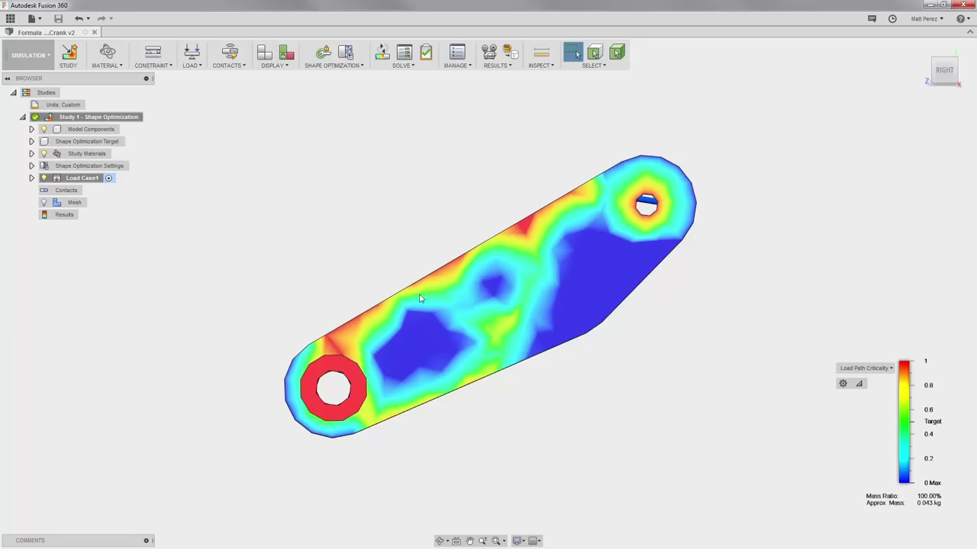
Set the study mesh's average element size to an absolute 2 mm and regenerate the mesh with it shown.
{"action": "left_click", "coordinate": [43, 203]}
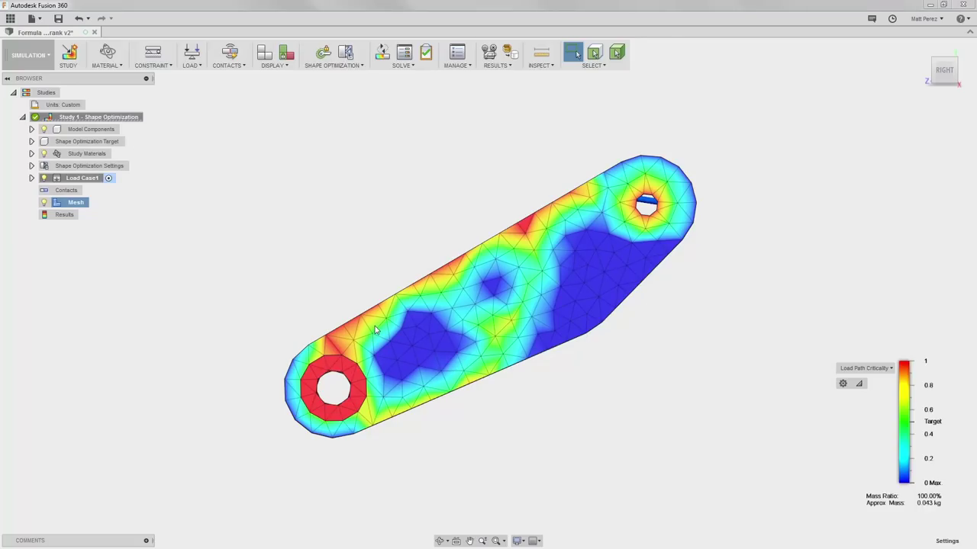
{"action": "right_click", "coordinate": [71, 204]}
{"action": "left_click", "coordinate": [93, 225]}
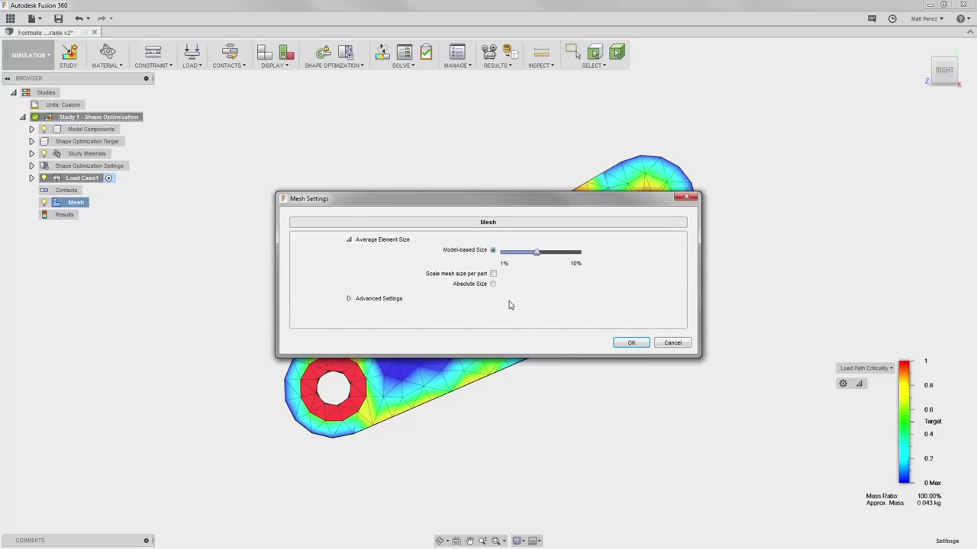
{"action": "left_click", "coordinate": [492, 285]}
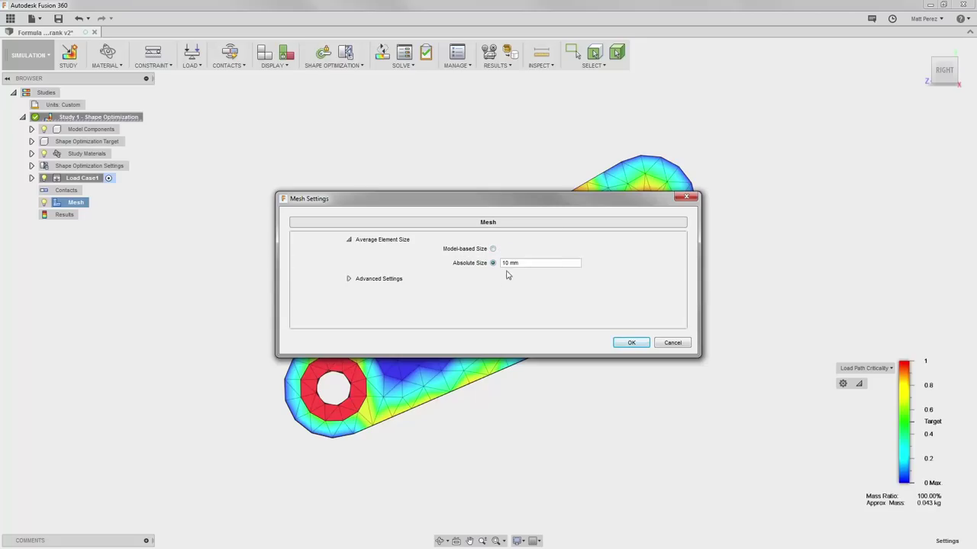
{"action": "left_click_drag", "start_coordinate": [525, 263], "coordinate": [480, 262]}
{"action": "type", "text": "2"}
{"action": "left_click", "coordinate": [630, 342]}
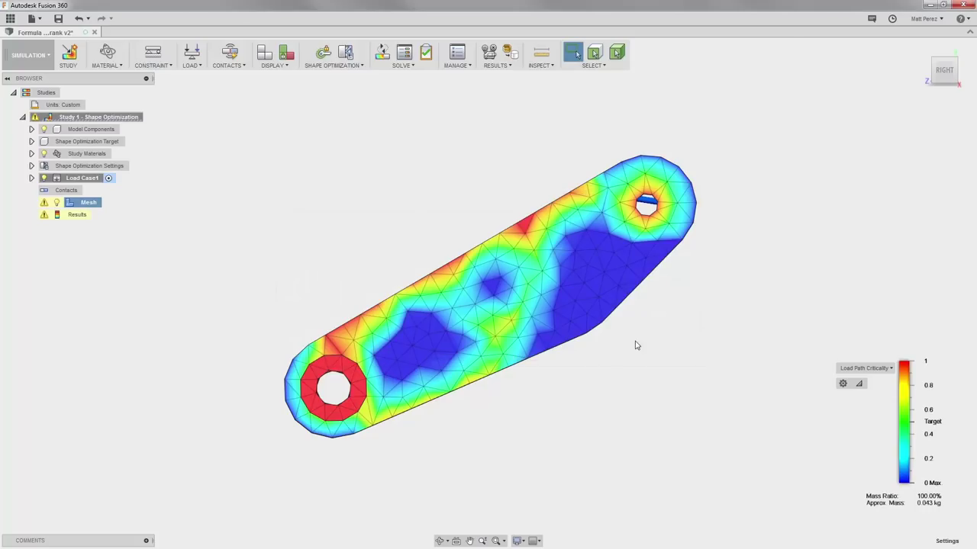
{"action": "right_click", "coordinate": [89, 202]}
{"action": "left_click", "coordinate": [106, 221]}
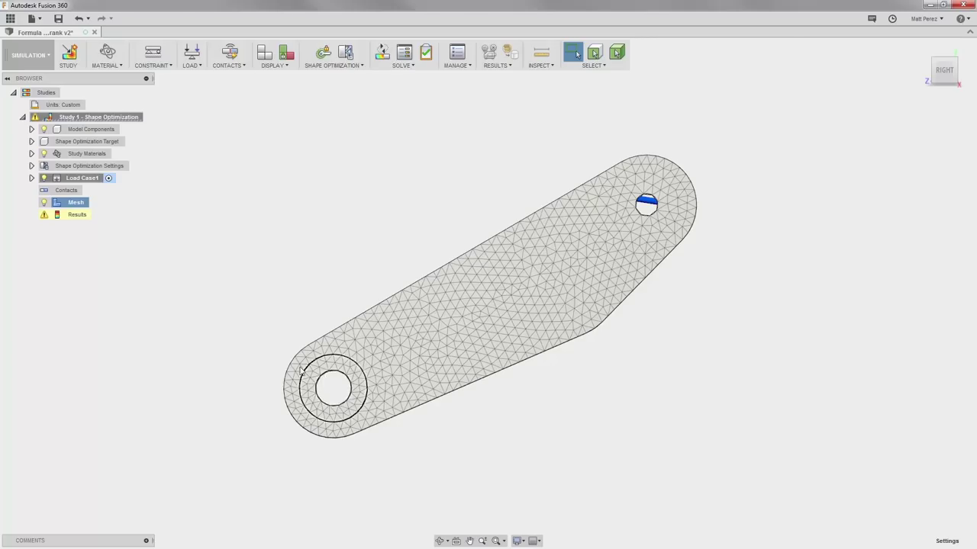
Solve the shape optimization study on the cloud with the refined mesh and close the job status when complete.
{"action": "left_click", "coordinate": [382, 52]}
{"action": "left_click", "coordinate": [605, 416]}
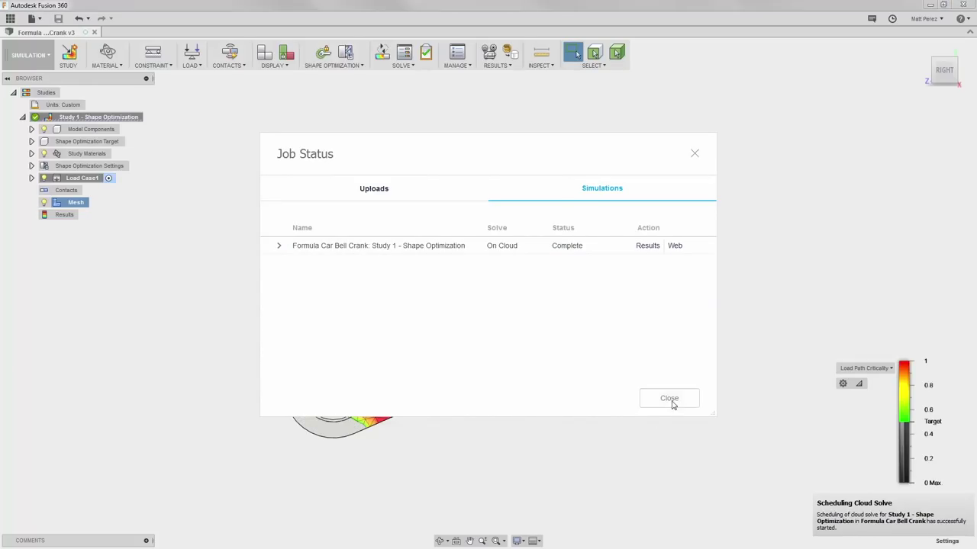
{"action": "left_click", "coordinate": [671, 400]}
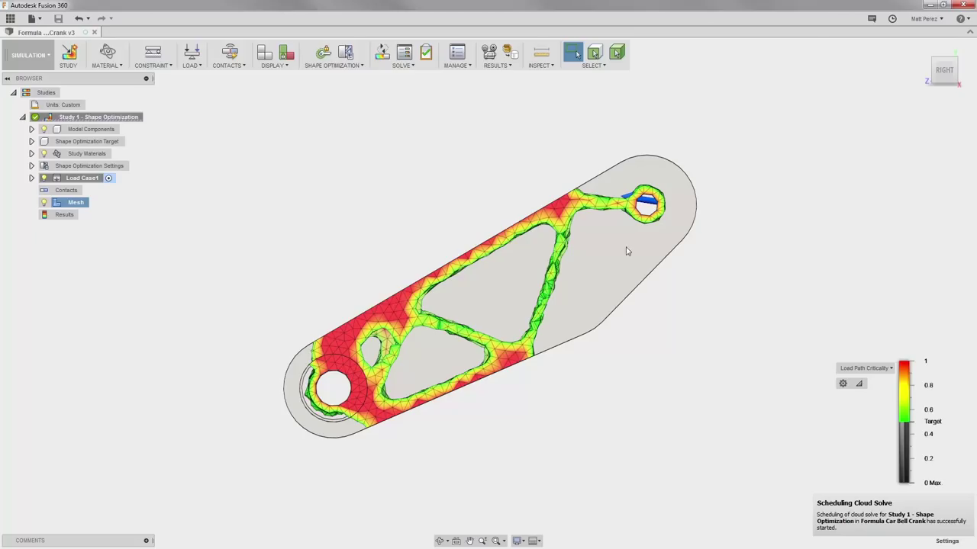
Check the full load path criticality range down to 0, and set the display threshold to about 0.4.
{"action": "left_click_drag", "start_coordinate": [899, 422], "coordinate": [908, 490]}
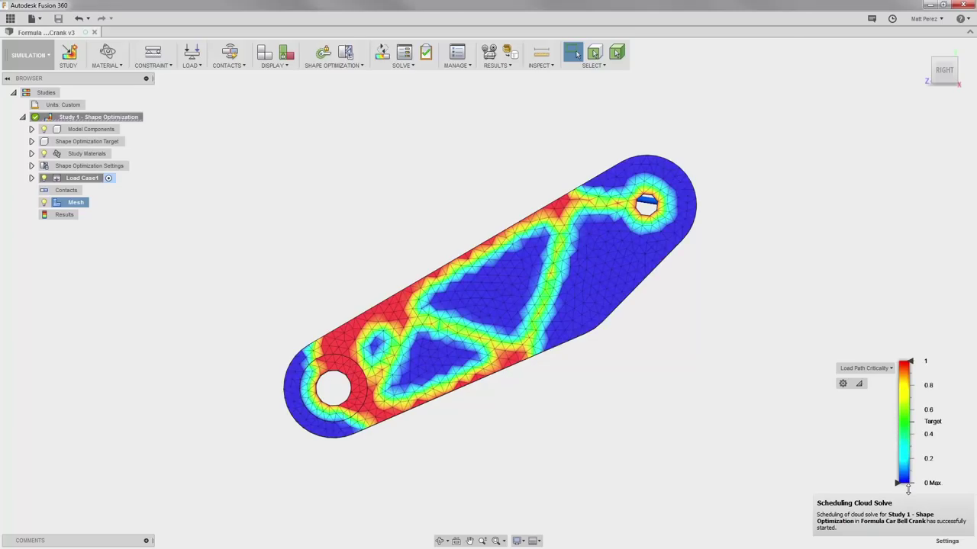
{"action": "left_click_drag", "start_coordinate": [908, 487], "coordinate": [908, 432]}
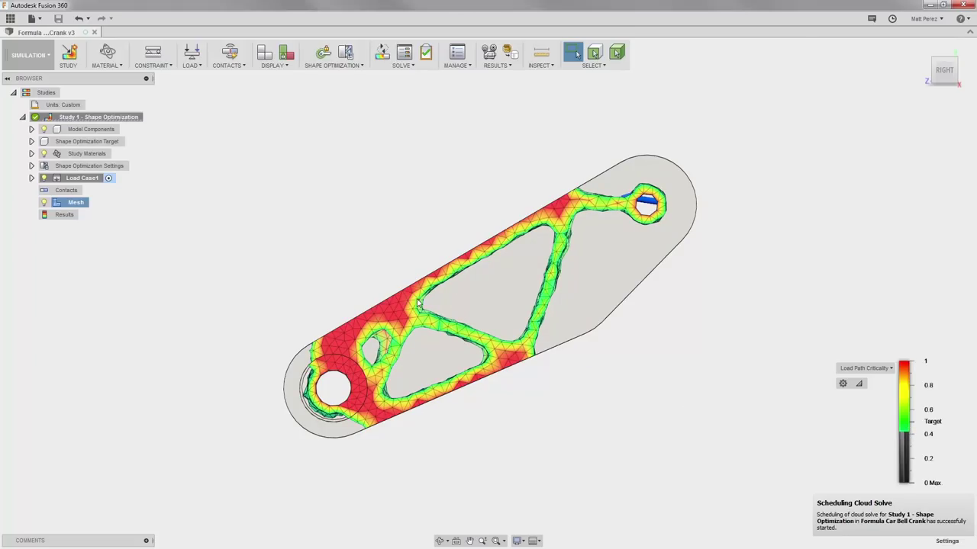
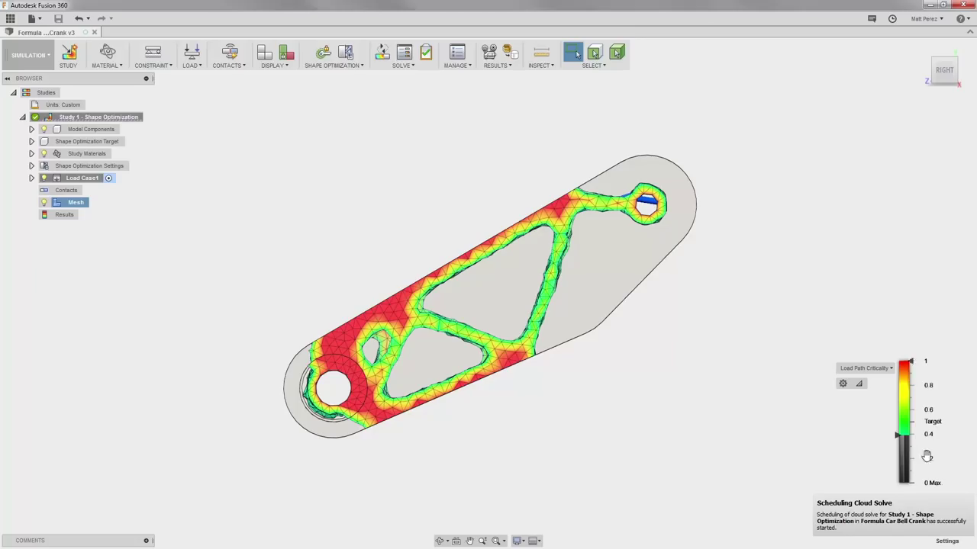
{"action": "mouse_move", "coordinate": [904, 438]}
Promote the optimized shape to the modelling workspace and inspect the solid and mesh bodies over each other.
{"action": "left_click", "coordinate": [498, 66]}
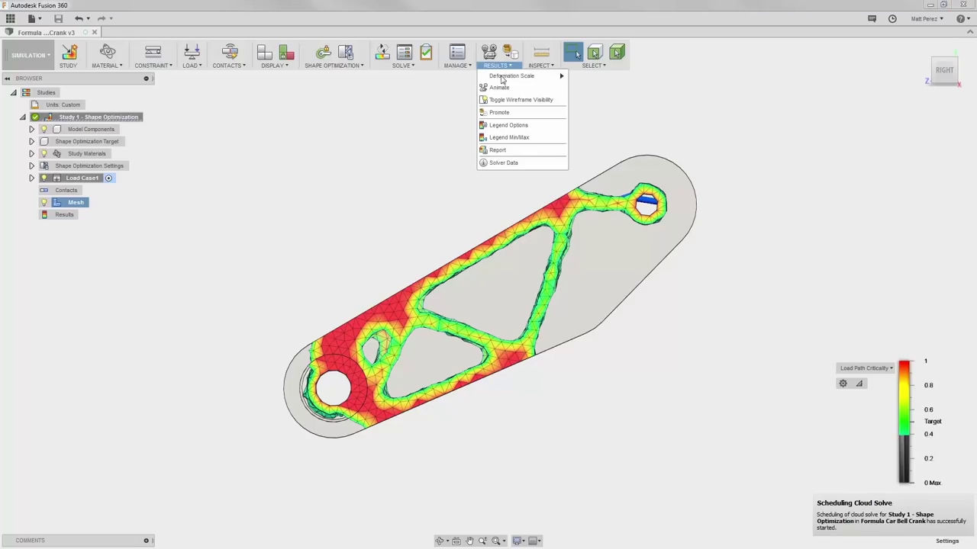
{"action": "left_click", "coordinate": [500, 113]}
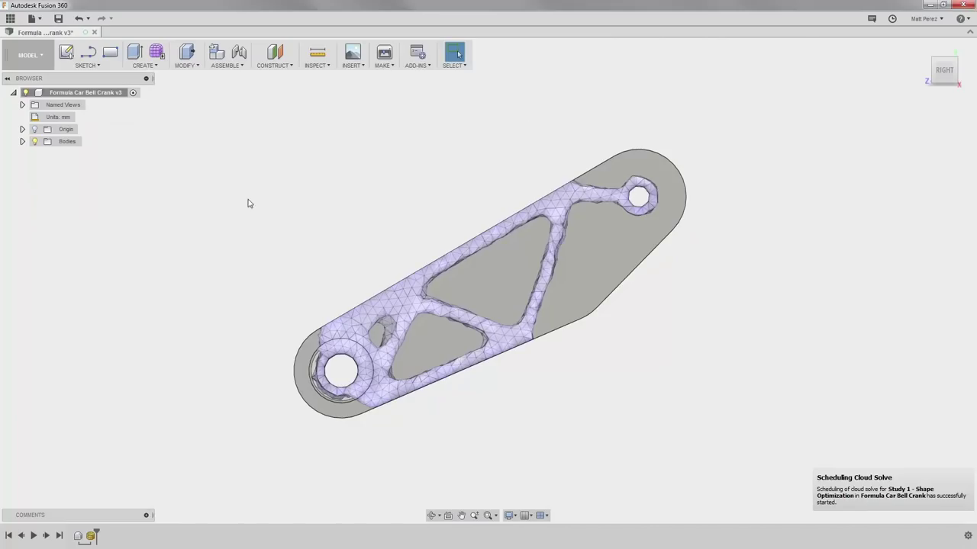
{"action": "left_click", "coordinate": [22, 141]}
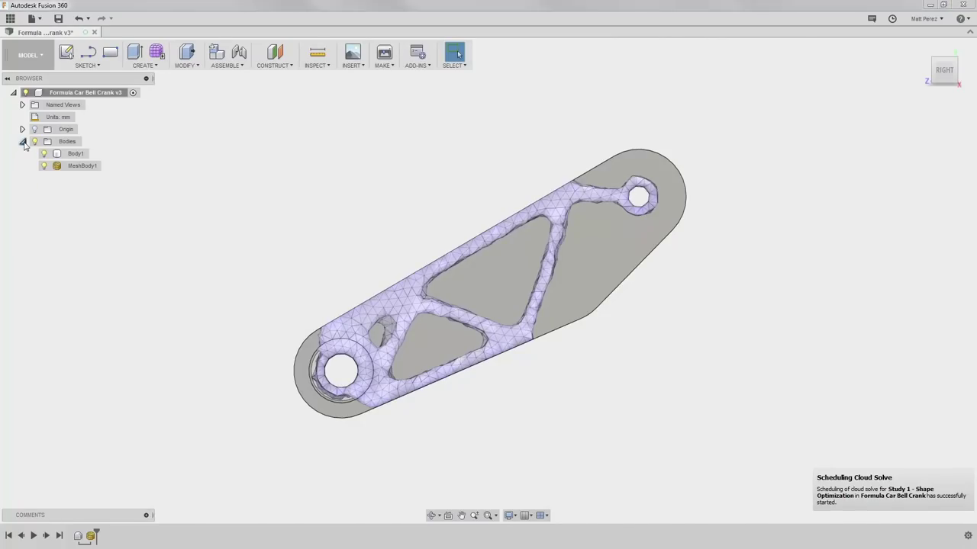
{"action": "left_click", "coordinate": [73, 153]}
{"action": "left_click", "coordinate": [71, 166]}
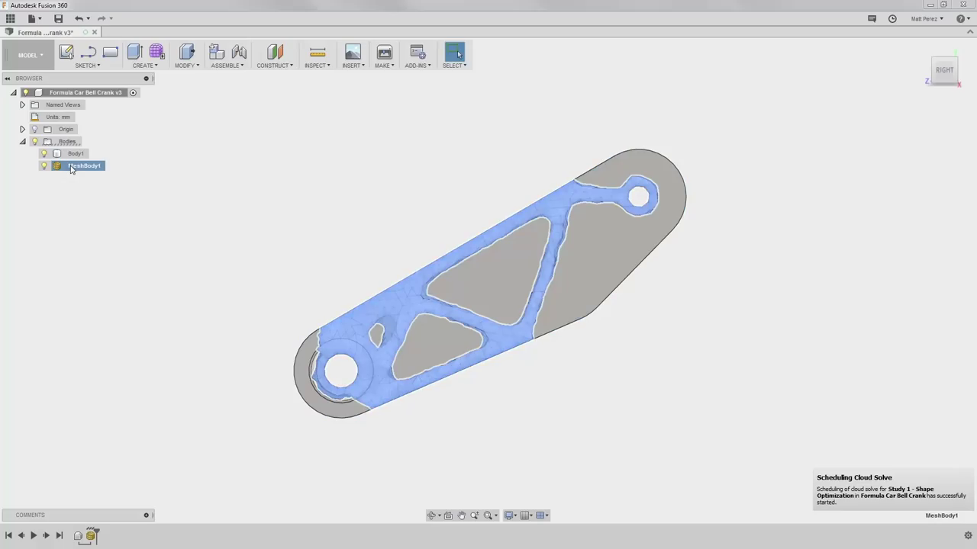
{"action": "left_click", "coordinate": [268, 220]}
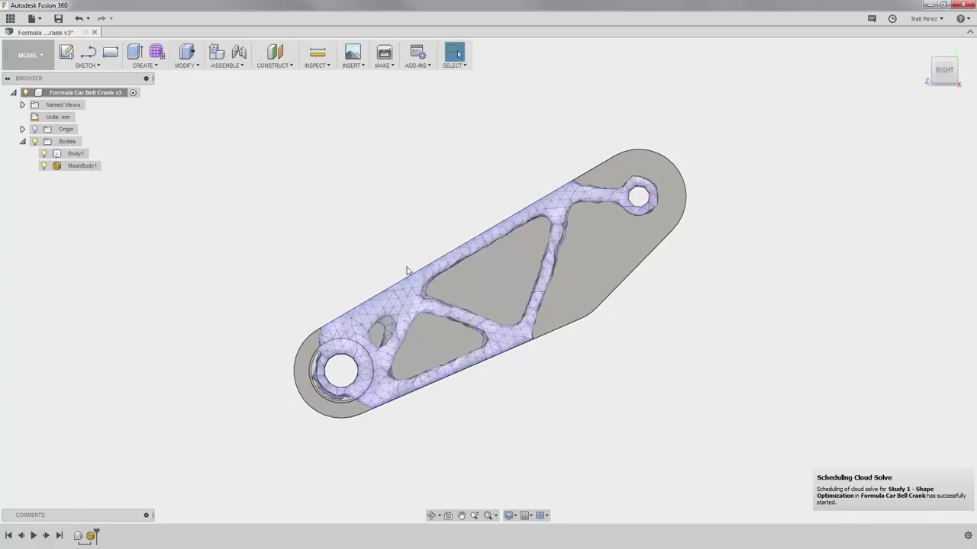
{"action": "scroll", "coordinate": [509, 279], "scroll_direction": "up", "scroll_amount": 2}
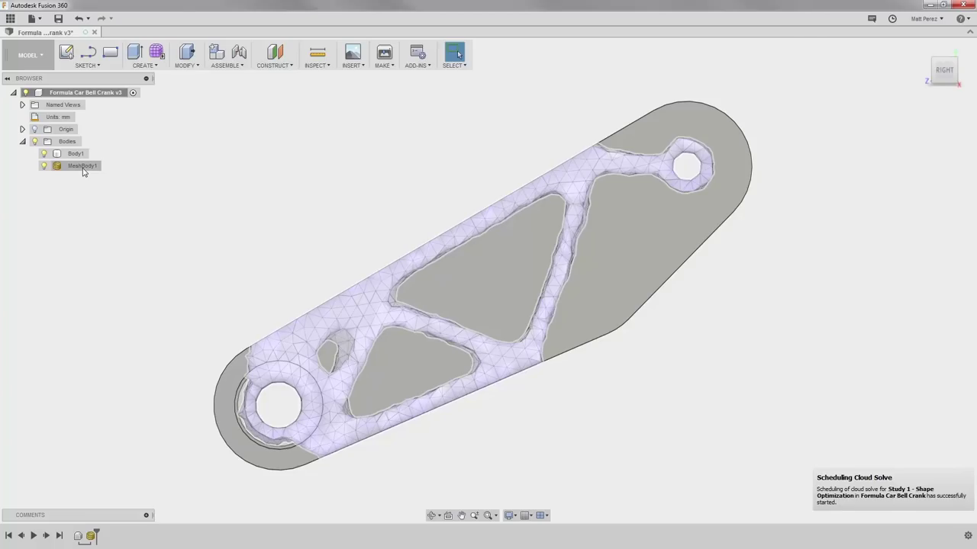
{"action": "left_click", "coordinate": [342, 304]}
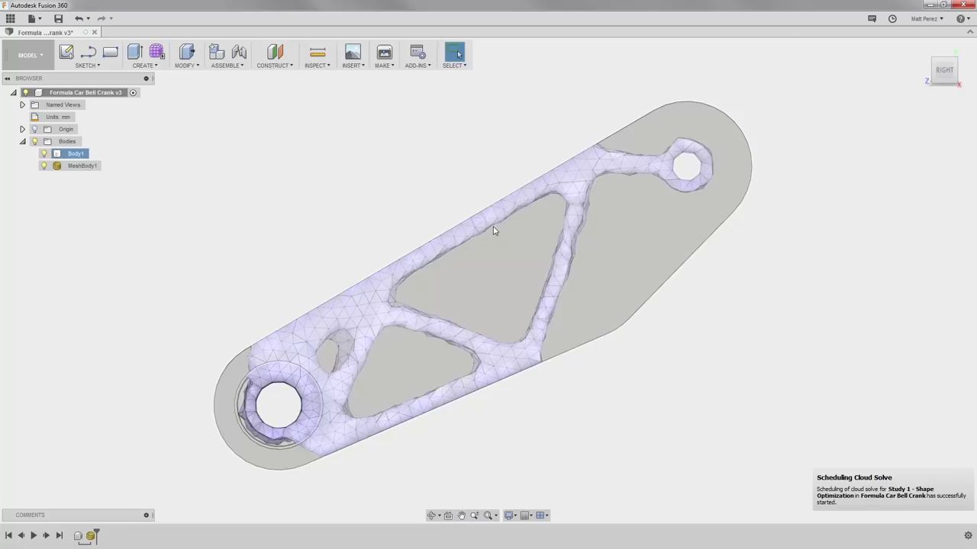
Create a sketch on the flat outer face of the crank's arm.
{"action": "left_click", "coordinate": [512, 267]}
{"action": "right_click", "coordinate": [514, 267]}
{"action": "left_click", "coordinate": [506, 316]}
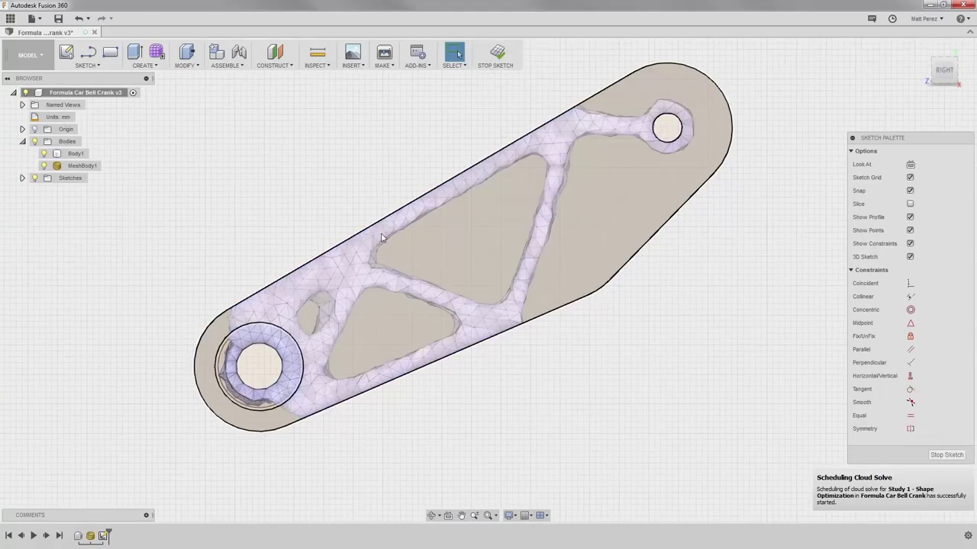
Sketch straight-line outlines of the four weight-saving pockets, roughly following the openings in the mesh body.
{"action": "key", "text": "l"}
{"action": "left_click", "coordinate": [530, 157]}
{"action": "left_click", "coordinate": [373, 246]}
{"action": "left_click", "coordinate": [496, 302]}
{"action": "left_click", "coordinate": [530, 157]}
{"action": "left_click", "coordinate": [359, 289]}
{"action": "left_click", "coordinate": [462, 326]}
{"action": "left_click", "coordinate": [331, 384]}
{"action": "left_click", "coordinate": [570, 140]}
{"action": "left_click", "coordinate": [689, 181]}
{"action": "left_click", "coordinate": [599, 273]}
{"action": "left_click", "coordinate": [526, 304]}
{"action": "left_click", "coordinate": [344, 280]}
{"action": "left_click", "coordinate": [283, 313]}
{"action": "left_click", "coordinate": [318, 332]}
{"action": "key", "text": "Escape"}
Dimension the pocket outlines 3.5 mm from the arm's outer edges, with 3.5 mm between the two central pockets.
{"action": "key", "text": "o"}
{"action": "left_click", "coordinate": [519, 206]}
{"action": "type", "text": "3.5"}
{"action": "key", "text": "Return"}
{"action": "left_click", "coordinate": [557, 191]}
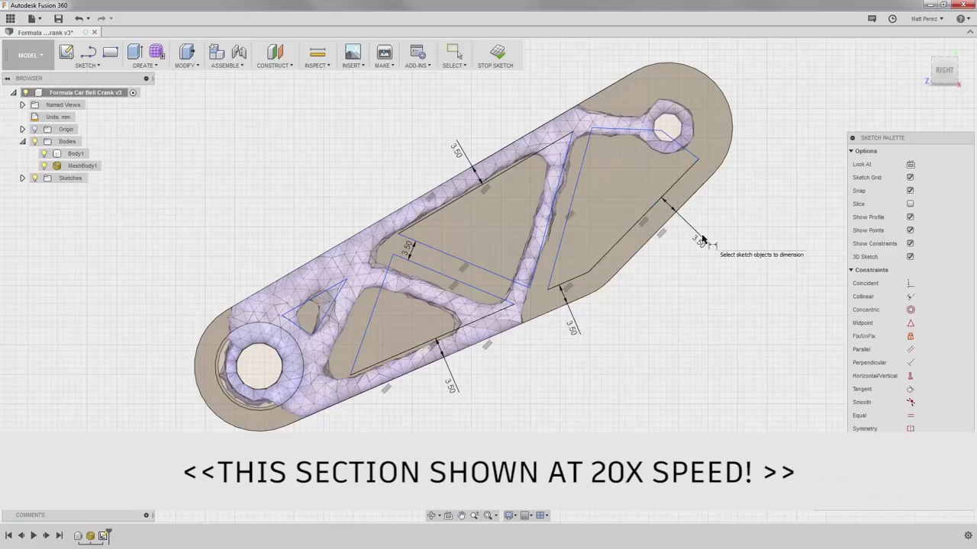
{"action": "type", "text": "3.5"}
{"action": "key", "text": "Return"}
Dimension the lower pocket's long edge at 28 mm, the middle pocket's lower end at 45 degrees to the arm edge, and the steep rib at 3.5 mm wide.
{"action": "scroll", "coordinate": [259, 366], "scroll_direction": "up", "scroll_amount": 3}
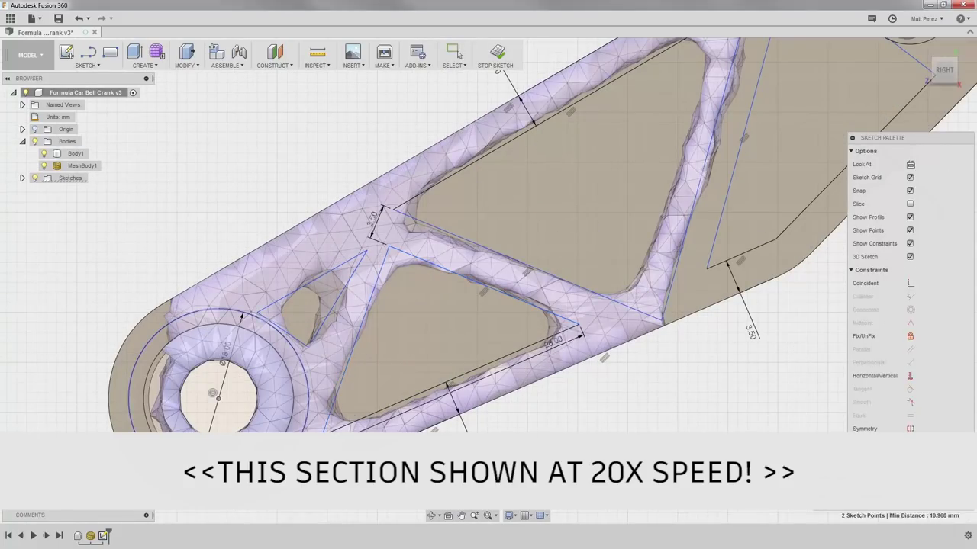
{"action": "scroll", "coordinate": [280, 419], "scroll_direction": "down", "scroll_amount": 2}
{"action": "left_click", "coordinate": [412, 328]}
{"action": "left_click", "coordinate": [626, 377]}
{"action": "left_click", "coordinate": [656, 355]}
{"action": "left_click", "coordinate": [680, 187]}
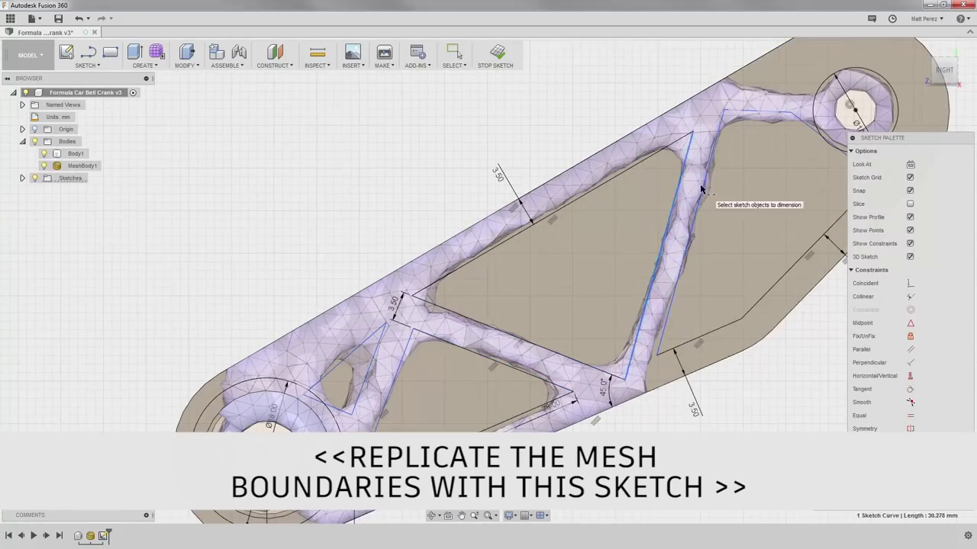
{"action": "middle_click_drag", "start_coordinate": [680, 187], "coordinate": [733, 114]}
{"action": "left_click", "coordinate": [368, 345]}
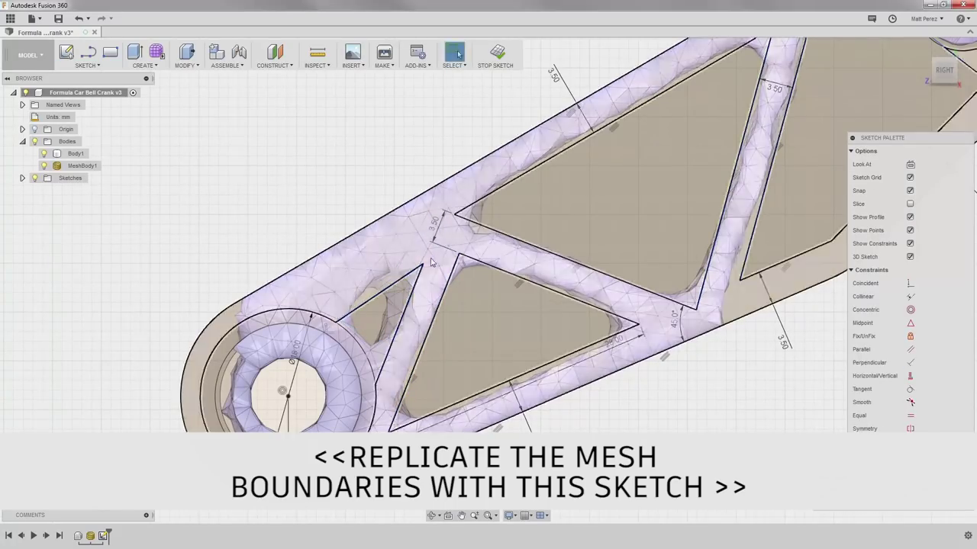
Dimension the middle pocket's upper edge at 38 mm and its lower corner angle at 85 degrees.
{"action": "key", "text": "Escape"}
{"action": "scroll", "coordinate": [457, 275], "scroll_direction": "down", "scroll_amount": 1}
{"action": "scroll", "coordinate": [458, 275], "scroll_direction": "down", "scroll_amount": 1}
{"action": "left_click", "coordinate": [423, 133]}
{"action": "scroll", "coordinate": [817, 254], "scroll_direction": "up", "scroll_amount": 2}
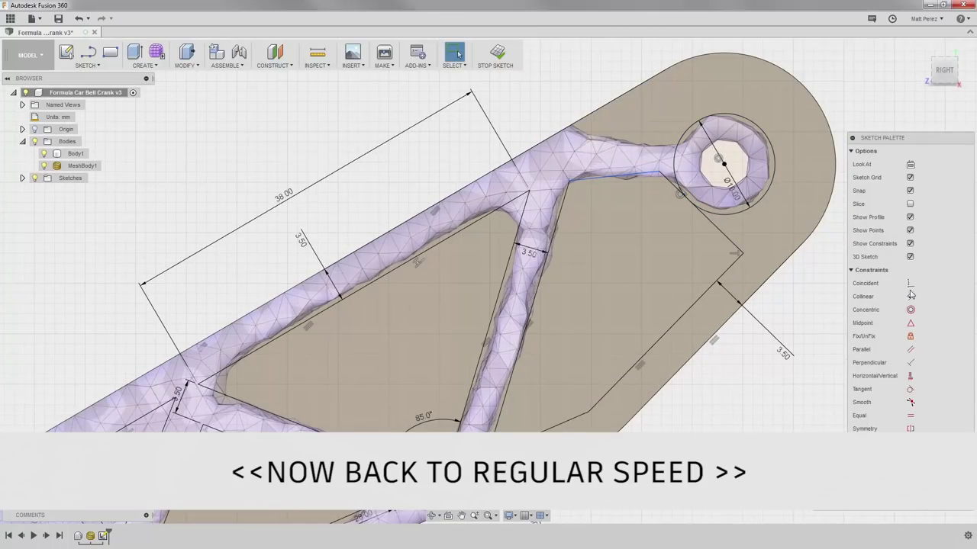
Constrain the top edge of the pocket nearest the small hole to be coincident with the middle pocket's upper corner.
{"action": "left_click", "coordinate": [909, 284]}
{"action": "left_click", "coordinate": [592, 181]}
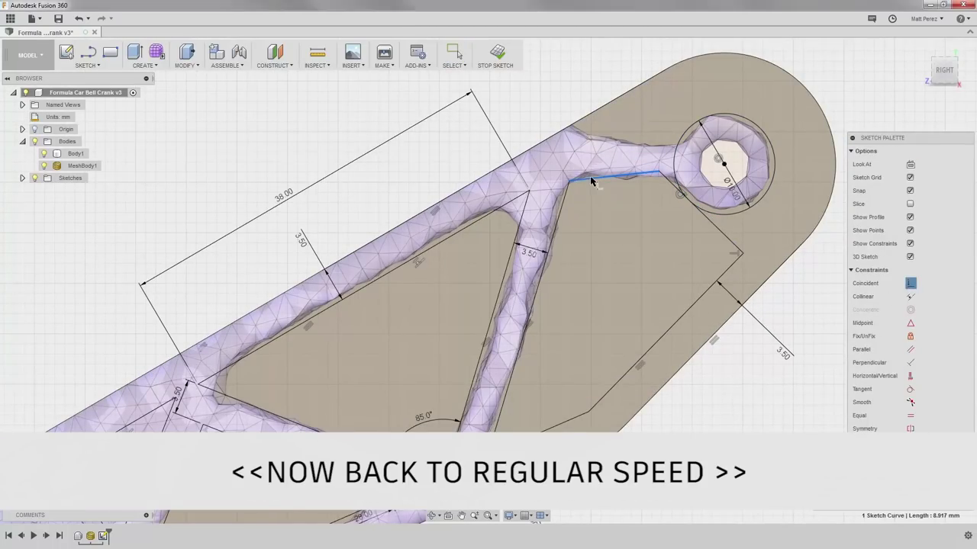
{"action": "left_click", "coordinate": [529, 194]}
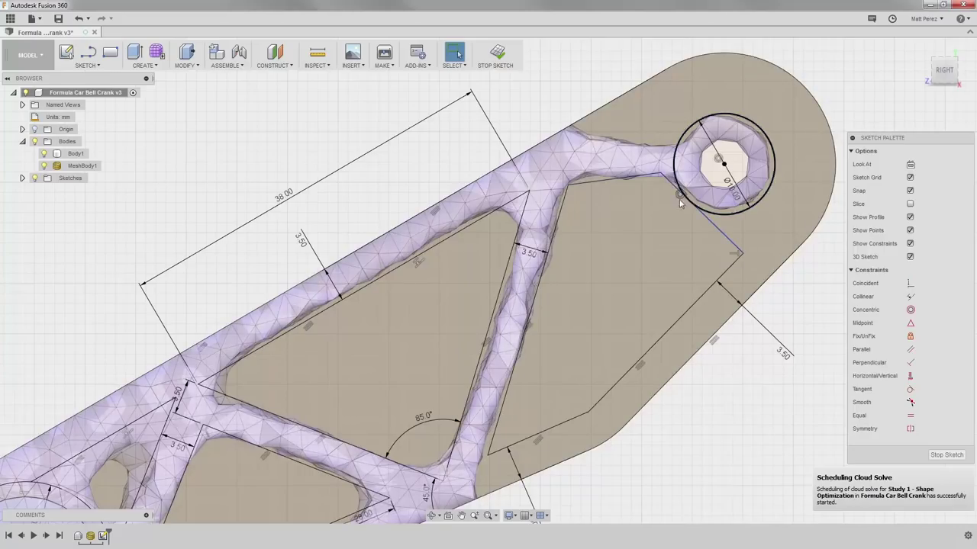
{"action": "scroll", "coordinate": [681, 217], "scroll_direction": "down", "scroll_amount": 3}
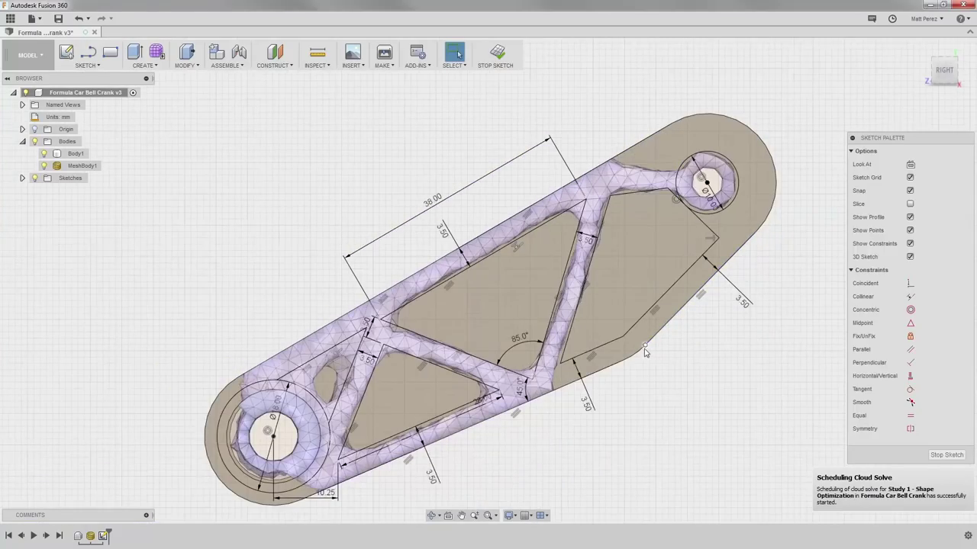
Hide the mesh body and finish the pocket sketch.
{"action": "left_click", "coordinate": [44, 166]}
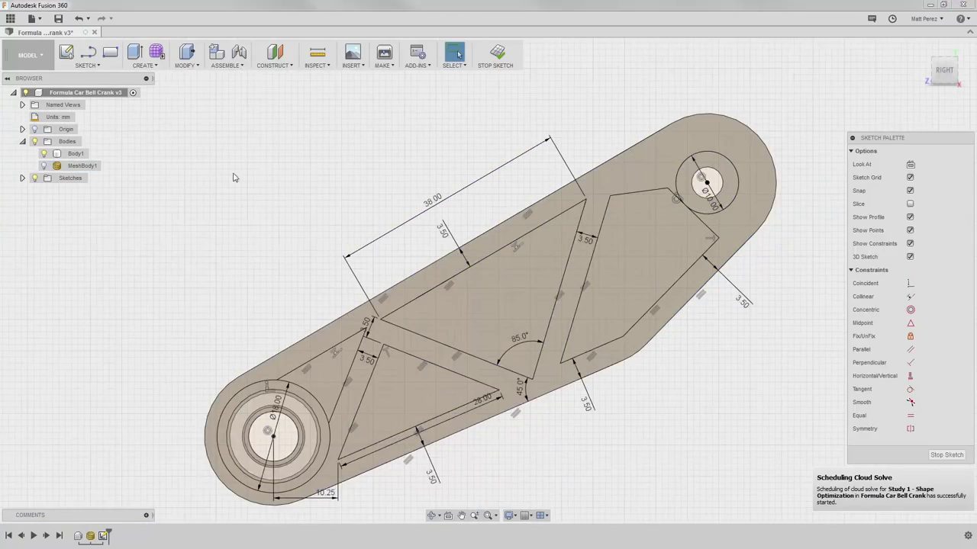
{"action": "scroll", "coordinate": [408, 270], "scroll_direction": "down", "scroll_amount": 2}
{"action": "scroll", "coordinate": [439, 385], "scroll_direction": "up", "scroll_amount": 3}
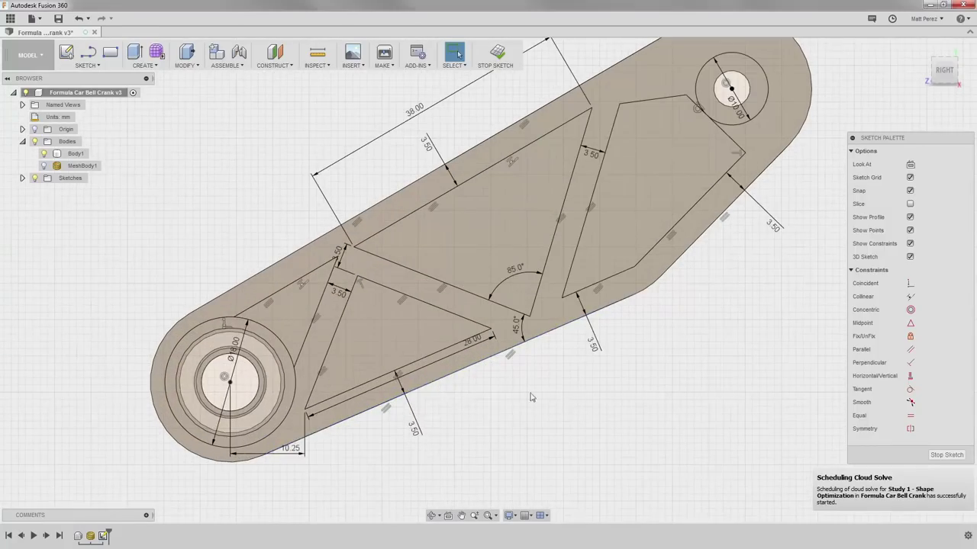
{"action": "middle_click_drag", "start_coordinate": [626, 384], "coordinate": [628, 379], "text": "shift"}
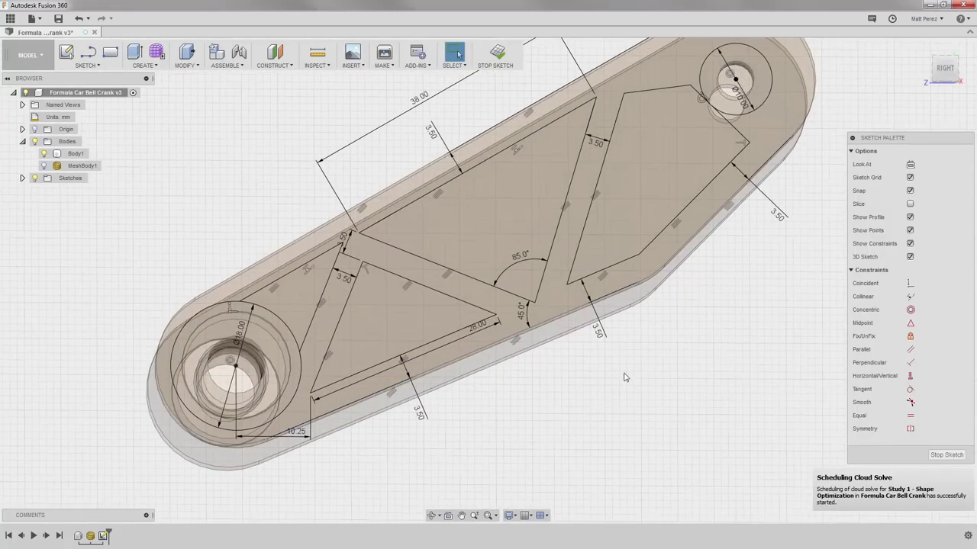
{"action": "left_click", "coordinate": [497, 54]}
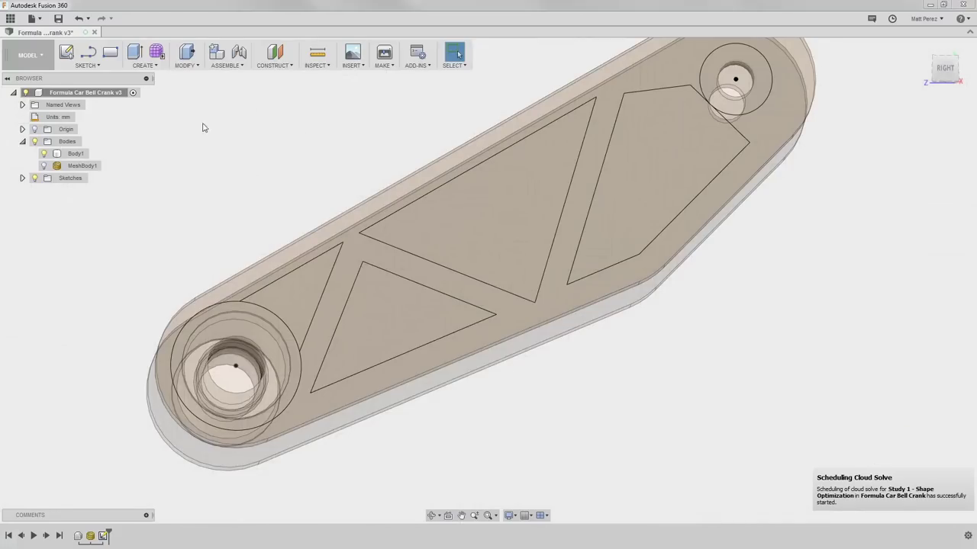
Extrude the four pocket profiles as a cut through both arms of the crank.
{"action": "left_click", "coordinate": [134, 52]}
{"action": "left_click", "coordinate": [312, 284]}
{"action": "left_click", "coordinate": [382, 310]}
{"action": "left_click", "coordinate": [453, 214]}
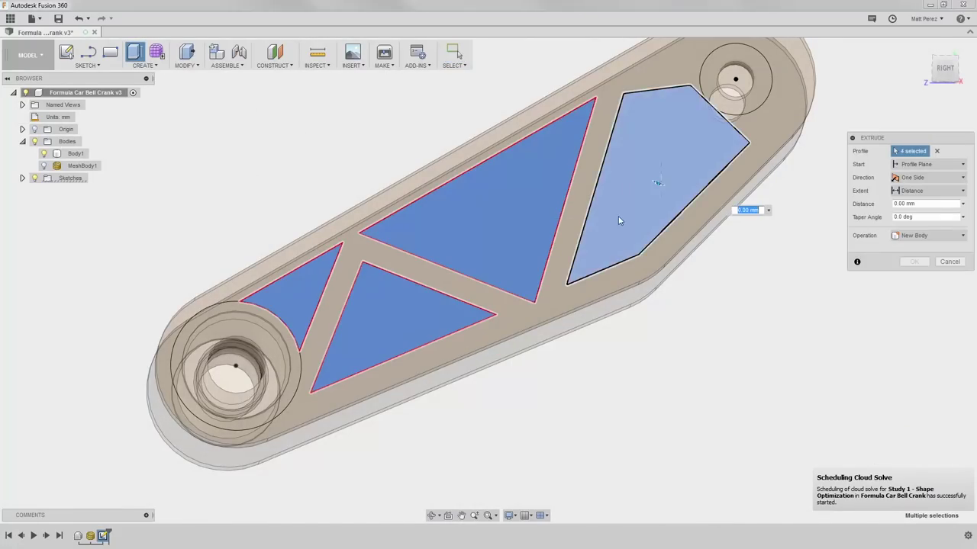
{"action": "left_click", "coordinate": [620, 215]}
{"action": "middle_click_drag", "start_coordinate": [608, 237], "coordinate": [577, 207], "text": "shift"}
{"action": "left_click_drag", "start_coordinate": [648, 158], "coordinate": [657, 288]}
{"action": "left_click", "coordinate": [914, 275]}
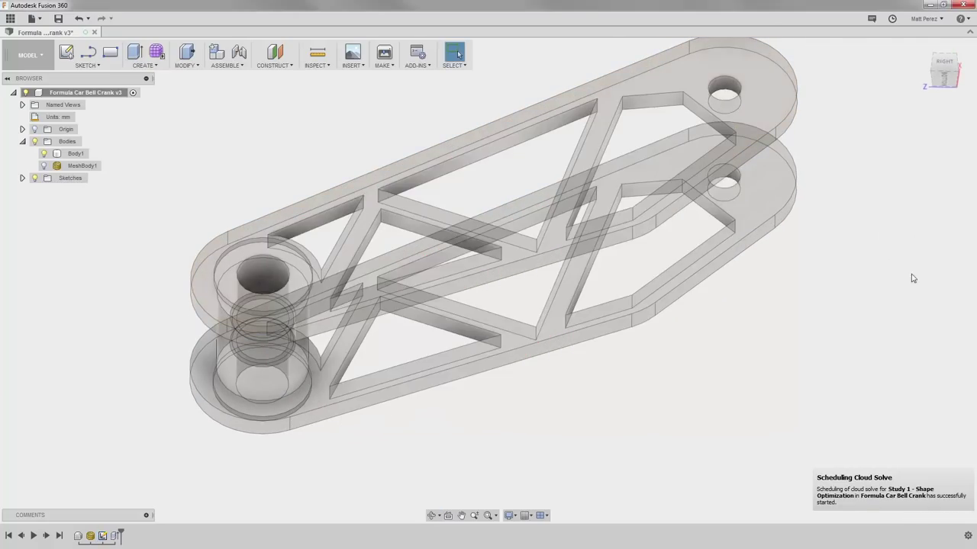
{"action": "middle_click_drag", "start_coordinate": [832, 277], "coordinate": [835, 295], "text": "shift"}
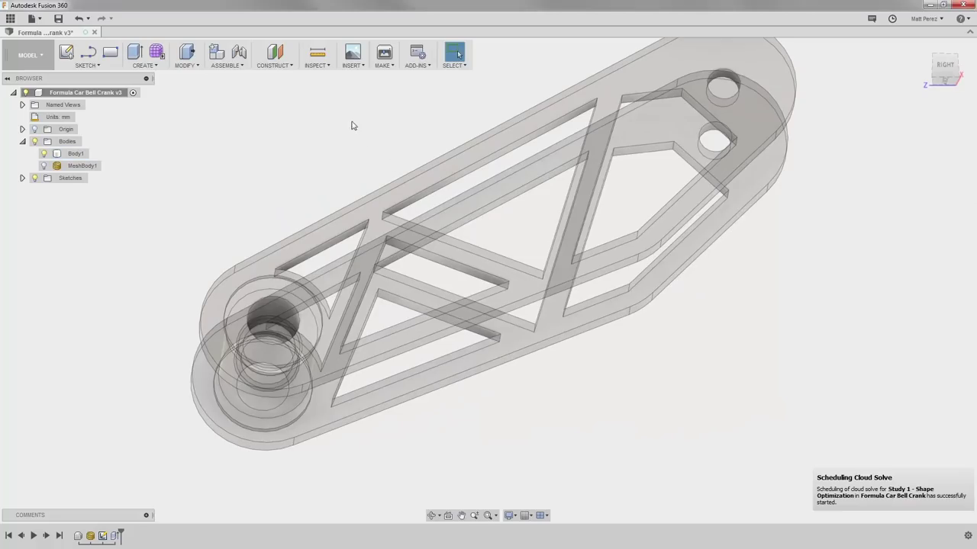
{"action": "middle_click_drag", "start_coordinate": [354, 178], "coordinate": [258, 119], "text": "shift"}
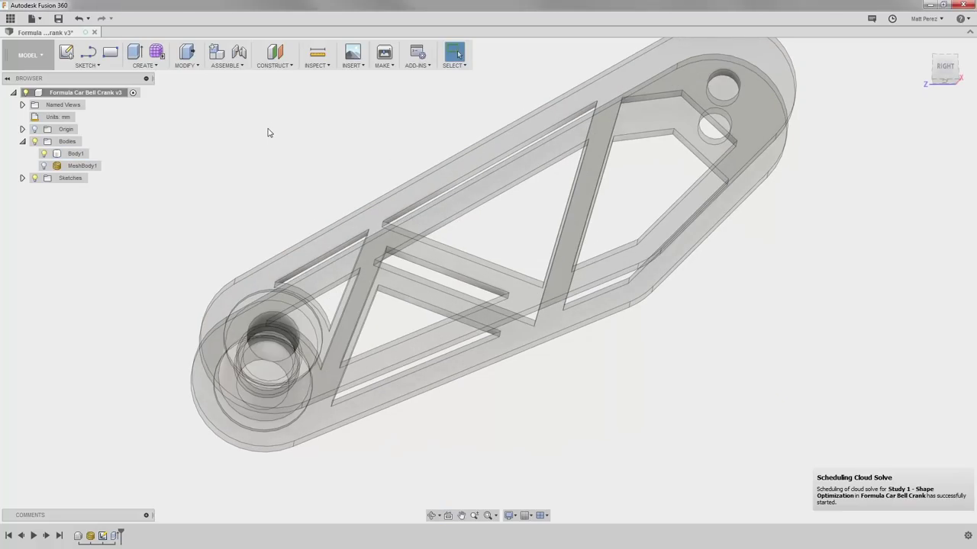
{"action": "key", "text": "f"}
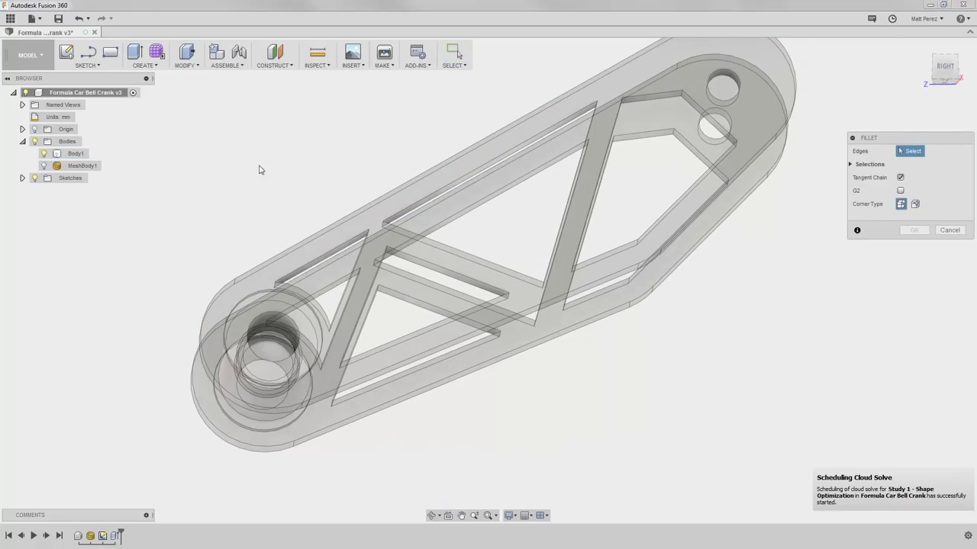
{"action": "scroll", "coordinate": [269, 287], "scroll_direction": "up", "scroll_amount": 3}
{"action": "left_click", "coordinate": [277, 280]}
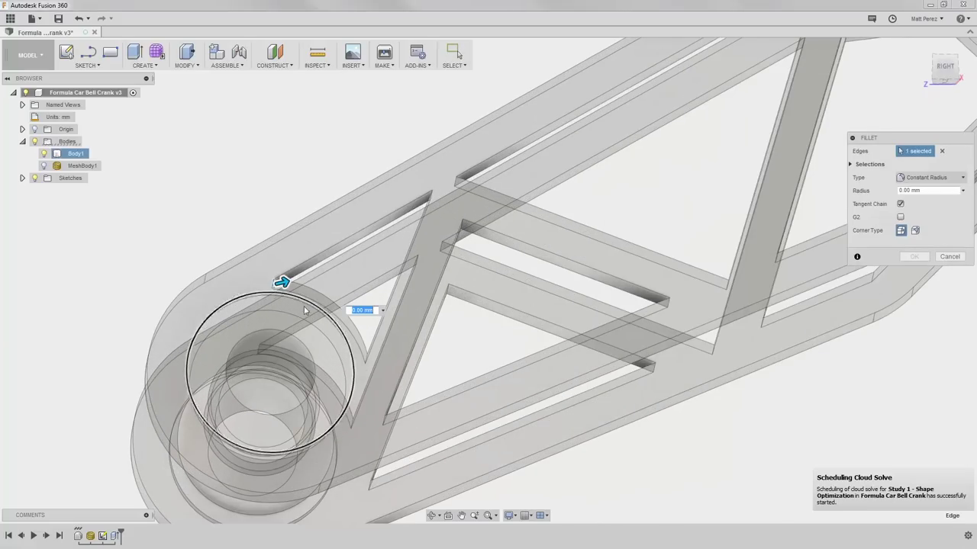
{"action": "left_click", "coordinate": [364, 364]}
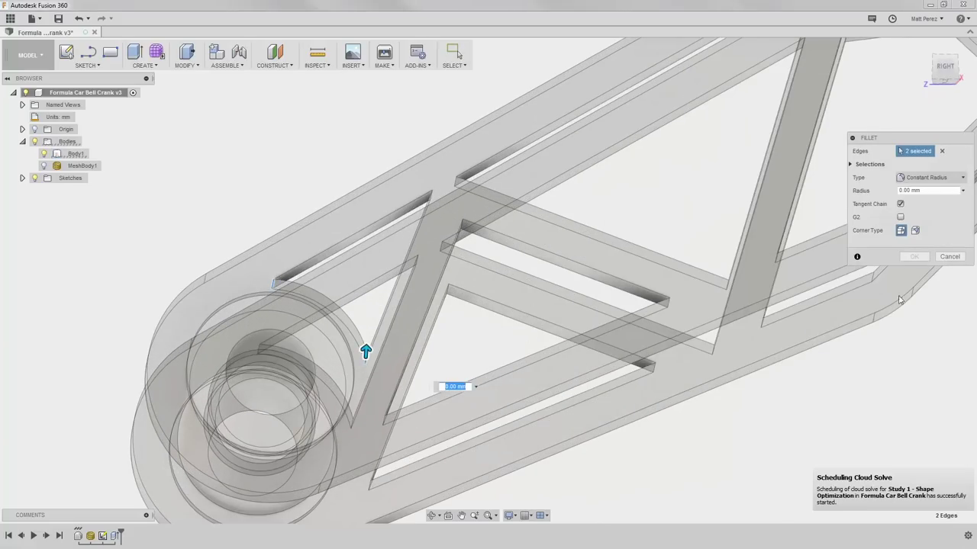
{"action": "left_click", "coordinate": [950, 258]}
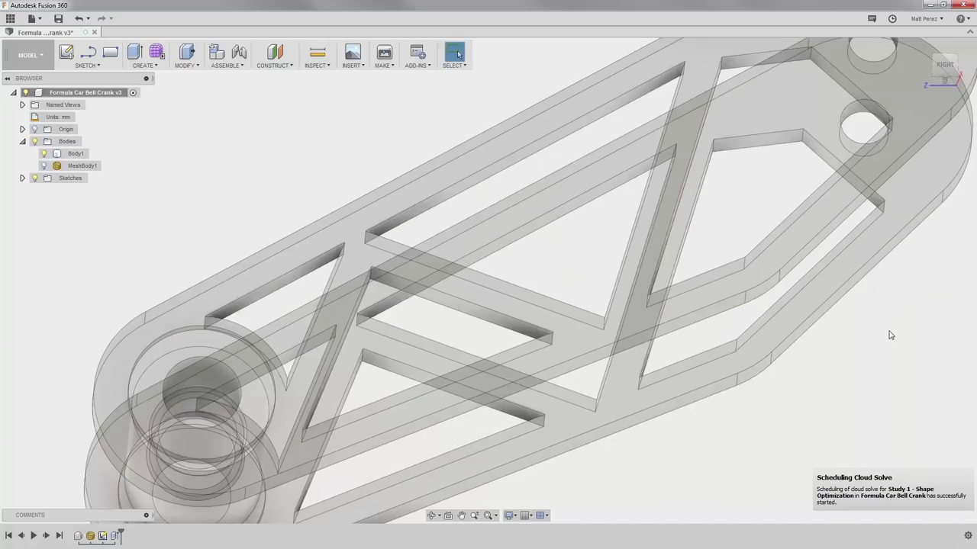
Apply a 2 mm Rule Fillet to the extruded pocket cut, with all edges in scope and topology limited to All Fillets.
{"action": "left_click", "coordinate": [197, 68]}
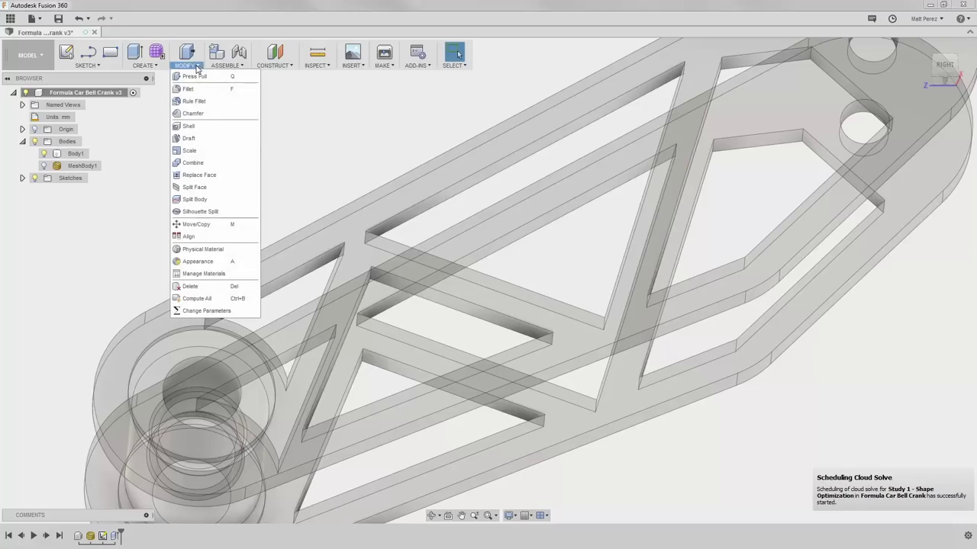
{"action": "left_click", "coordinate": [201, 105]}
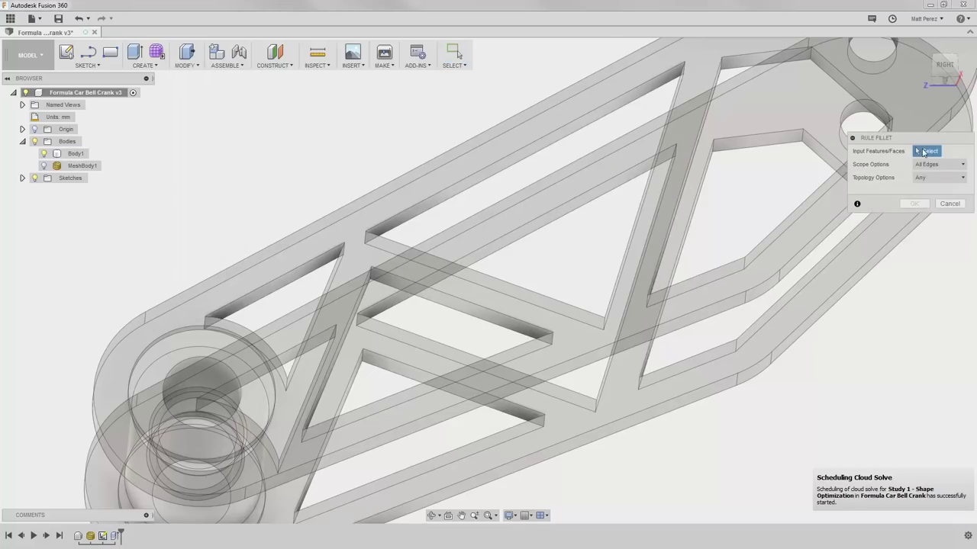
{"action": "left_click", "coordinate": [114, 537]}
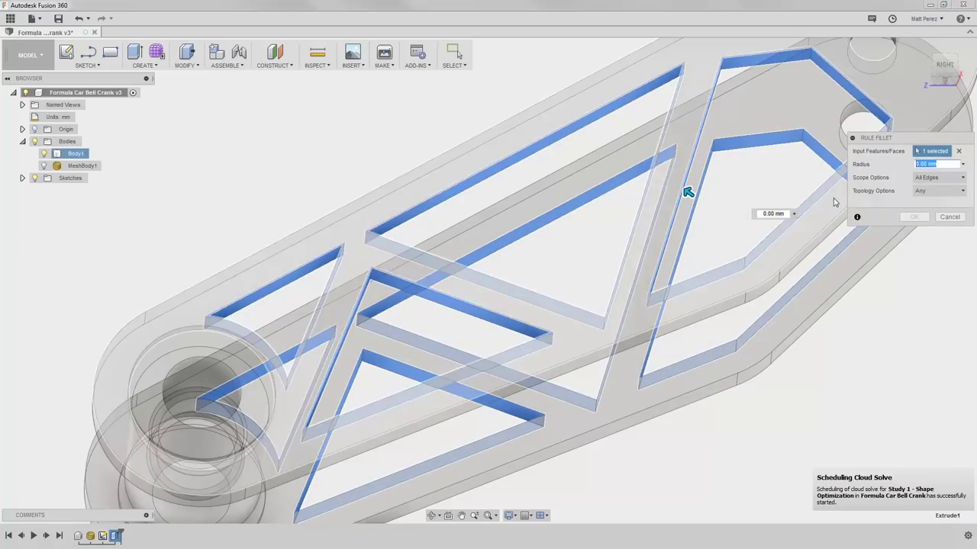
{"action": "type", "text": "2"}
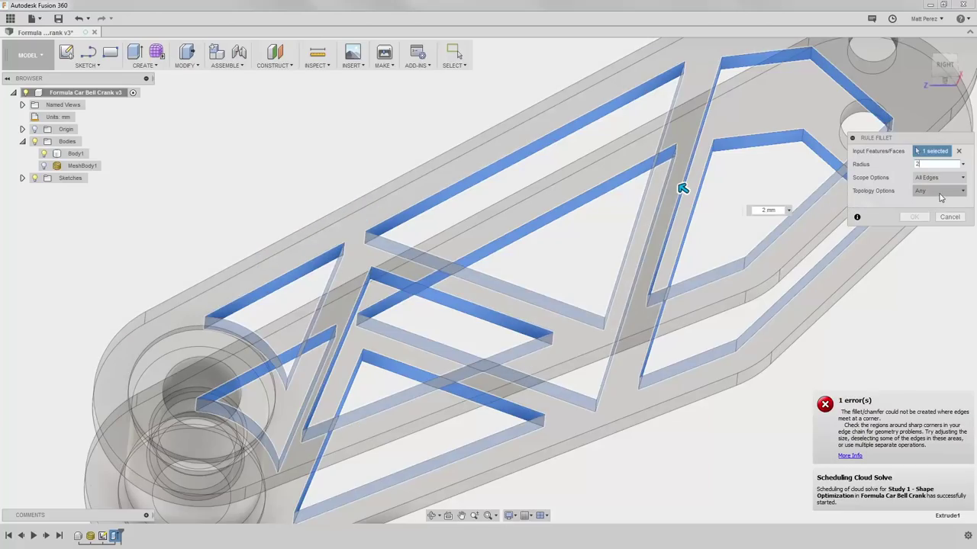
{"action": "left_click", "coordinate": [940, 198]}
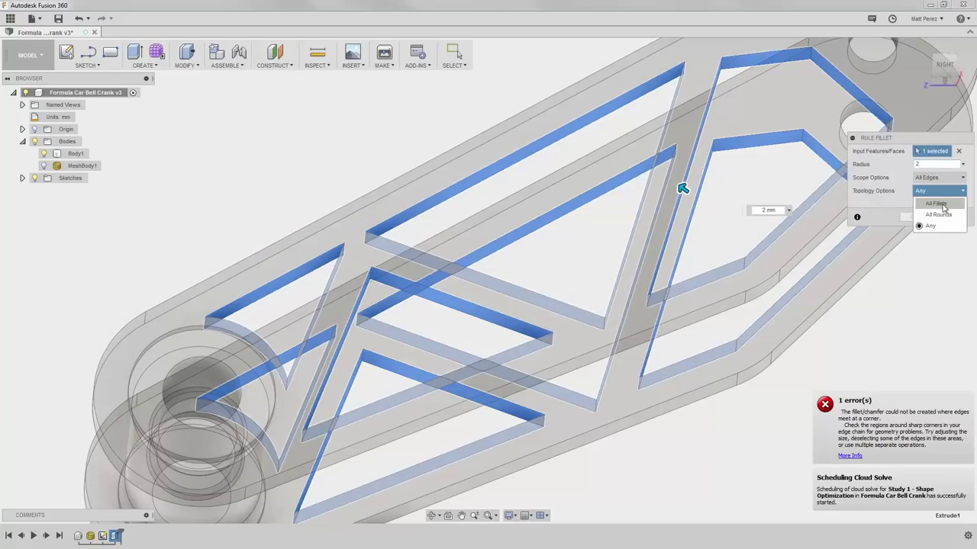
{"action": "left_click", "coordinate": [943, 206]}
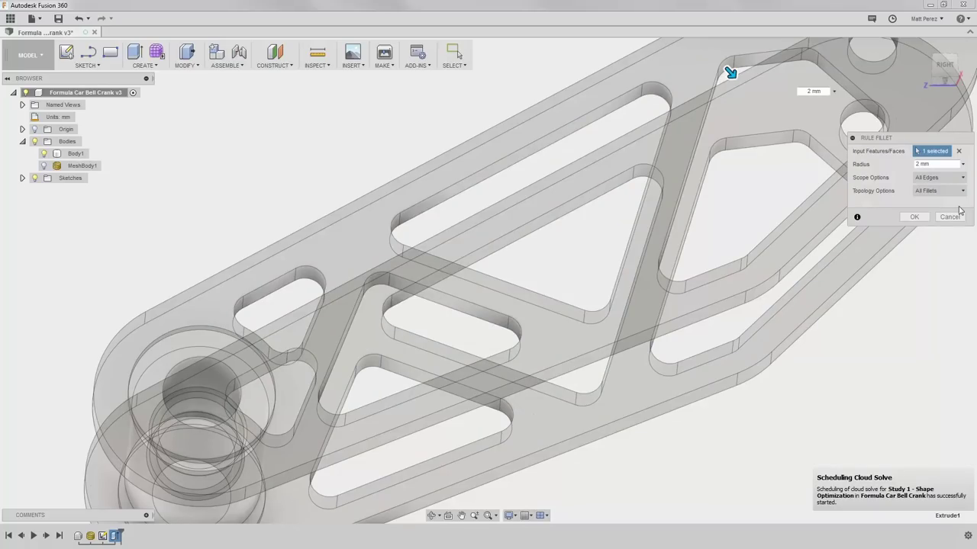
{"action": "left_click", "coordinate": [914, 217]}
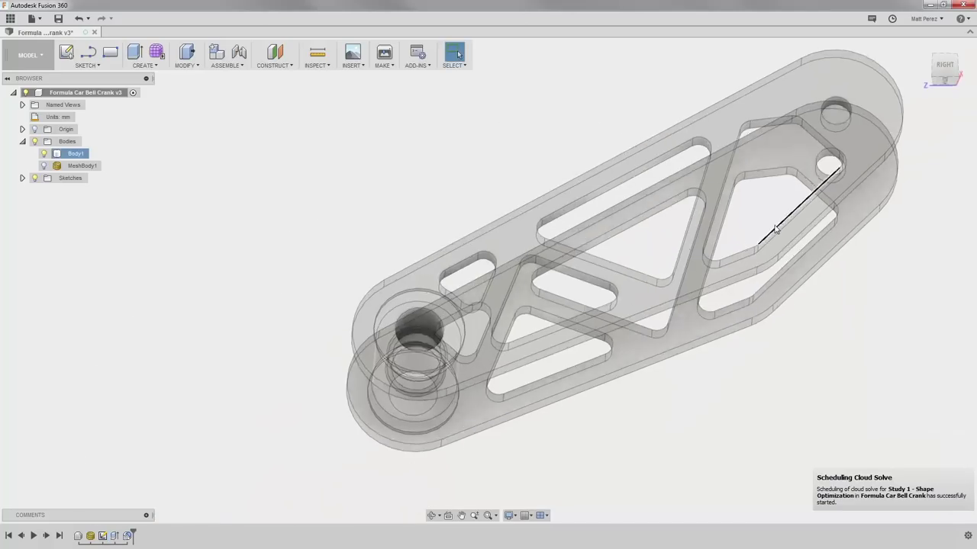
Set the opacity of the solid crank body to 100%.
{"action": "middle_click_drag", "start_coordinate": [775, 229], "coordinate": [750, 235], "text": "shift"}
{"action": "key", "text": "Escape"}
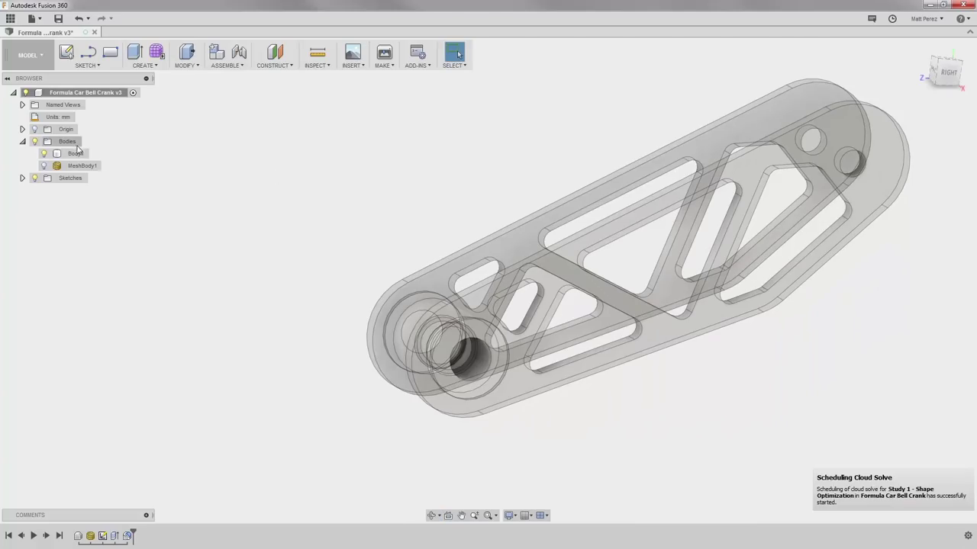
{"action": "left_click", "coordinate": [80, 154]}
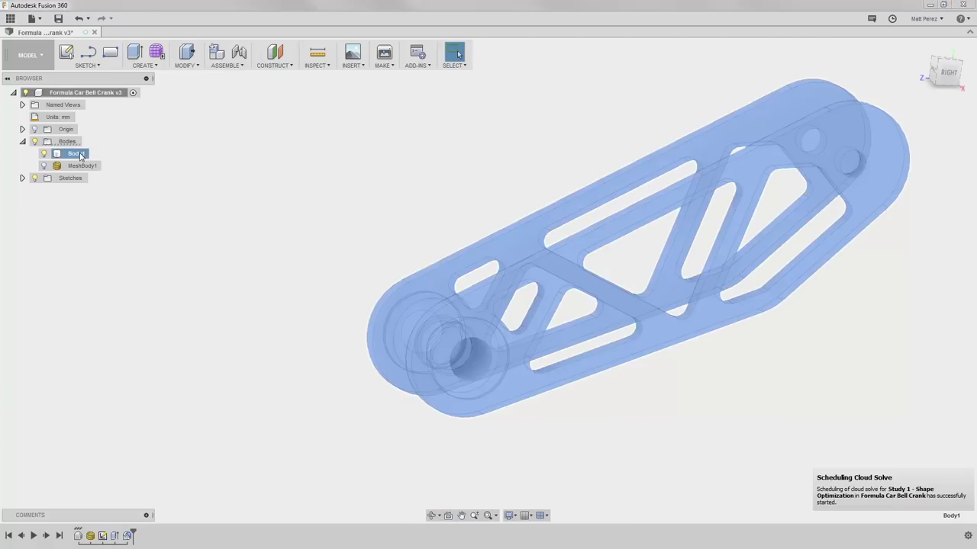
{"action": "right_click", "coordinate": [81, 155]}
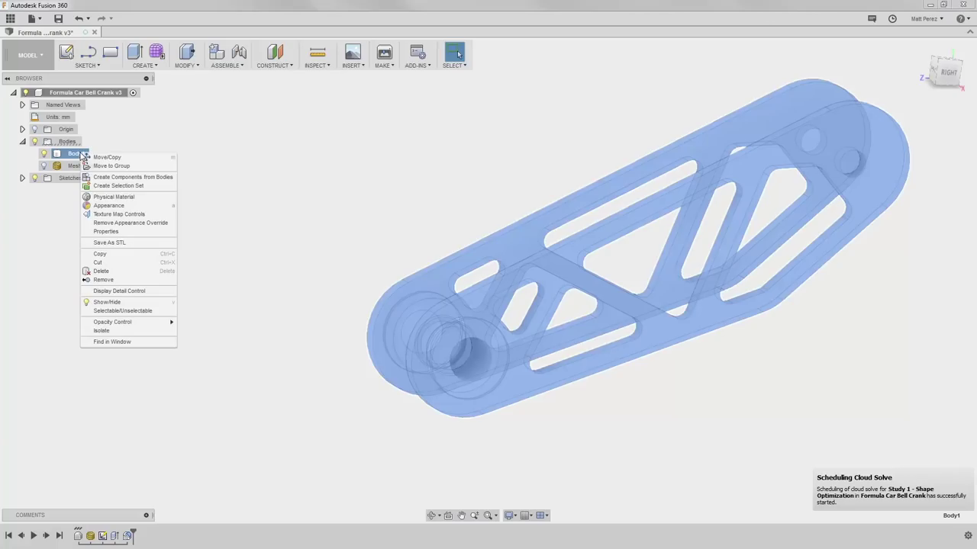
{"action": "mouse_move", "coordinate": [142, 322]}
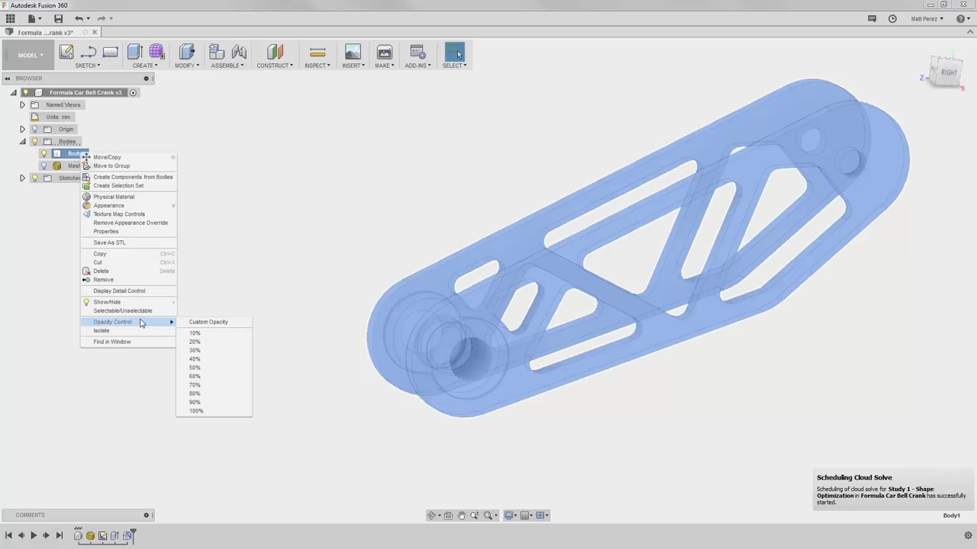
{"action": "left_click", "coordinate": [207, 411]}
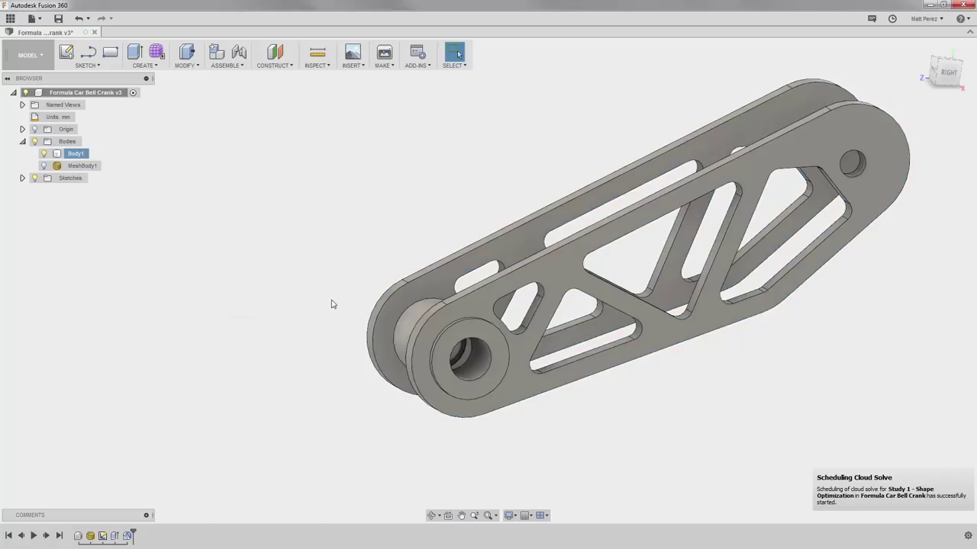
Save the bell crank design as a new version.
{"action": "scroll", "coordinate": [333, 301], "scroll_direction": "down", "scroll_amount": 2}
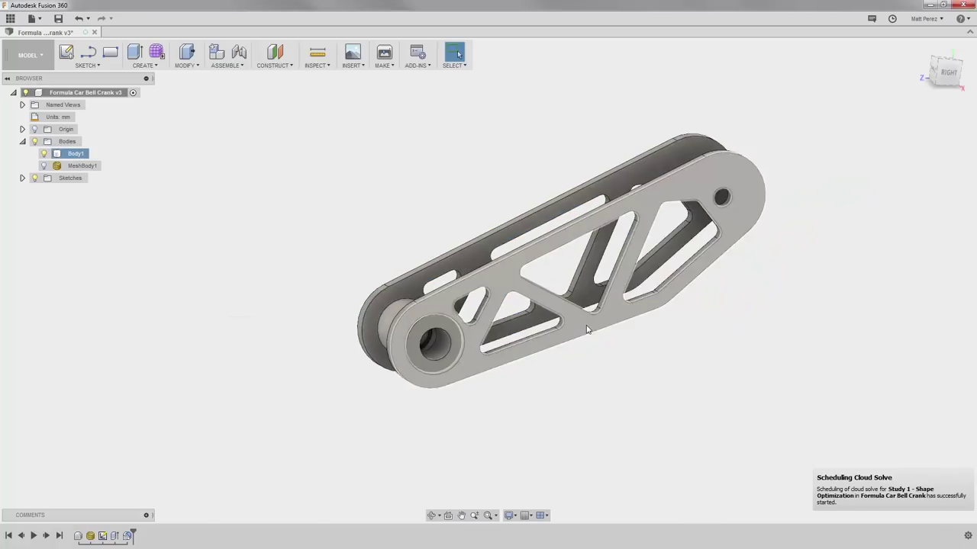
{"action": "left_click", "coordinate": [58, 18]}
{"action": "left_click", "coordinate": [487, 289]}
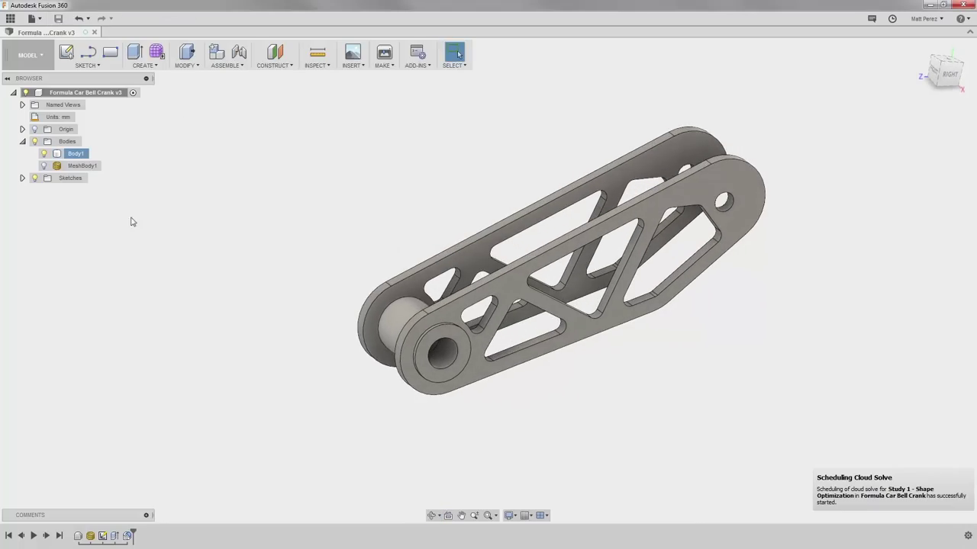
Show the mesh body over the crank and compare its load path with the filleted pockets from the right side.
{"action": "left_click", "coordinate": [44, 165]}
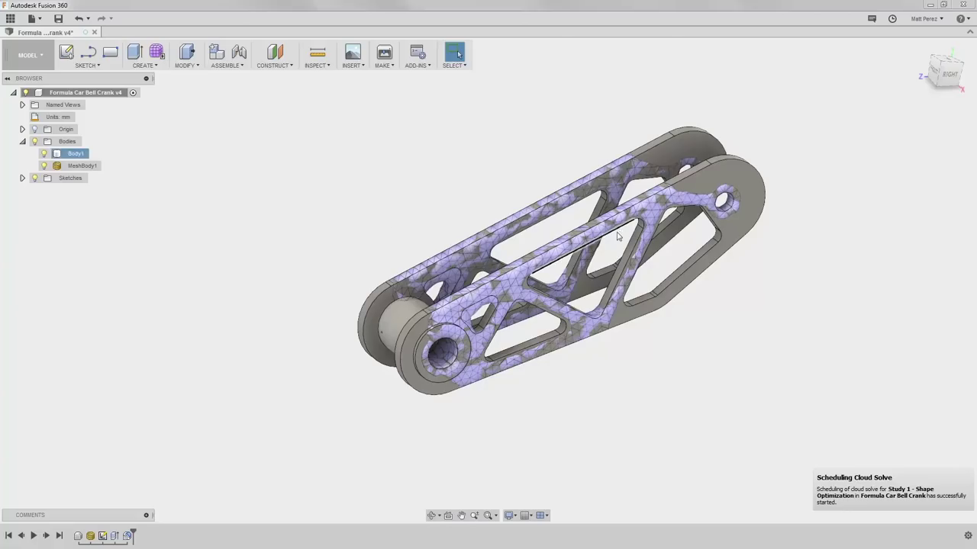
{"action": "left_click", "coordinate": [668, 210]}
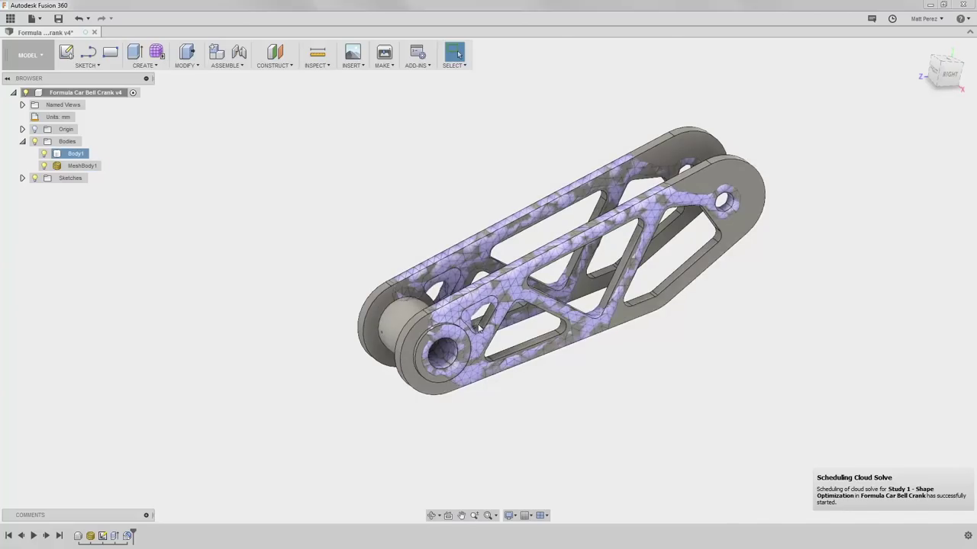
{"action": "key", "text": "Escape"}
{"action": "left_click", "coordinate": [964, 81]}
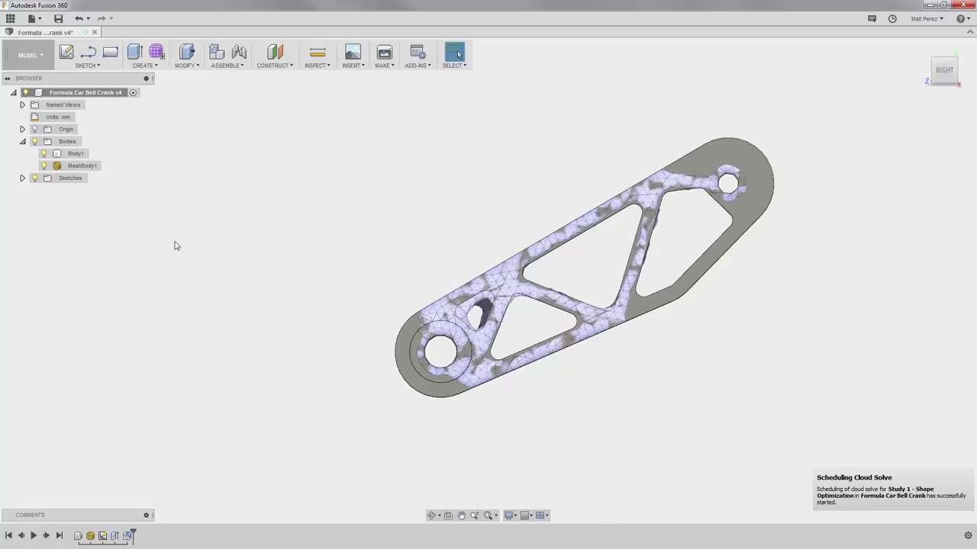
Hide the mesh body and inspect the finished crank at an angle showing both arms.
{"action": "left_click", "coordinate": [42, 167]}
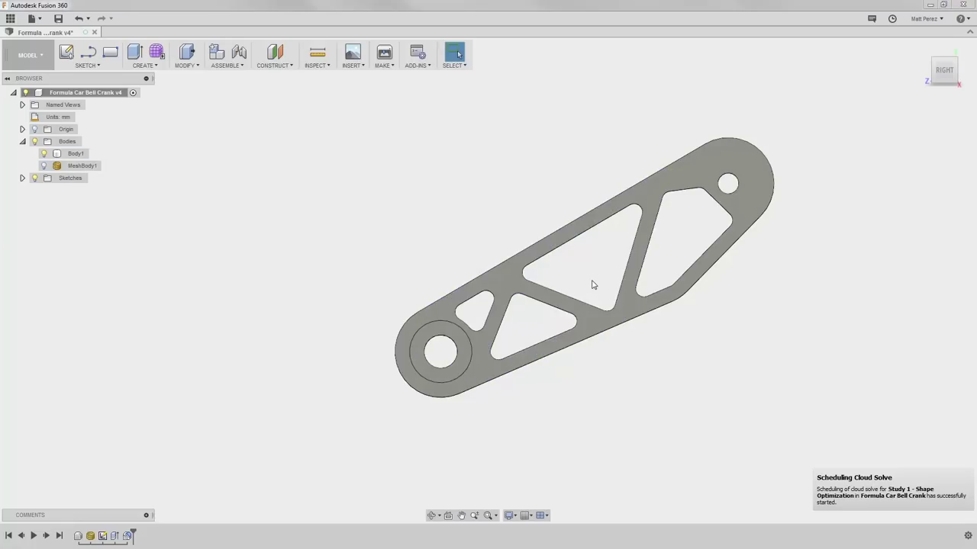
{"action": "middle_click_drag", "start_coordinate": [492, 229], "coordinate": [520, 249], "text": "shift"}
{"action": "left_click", "coordinate": [523, 255]}
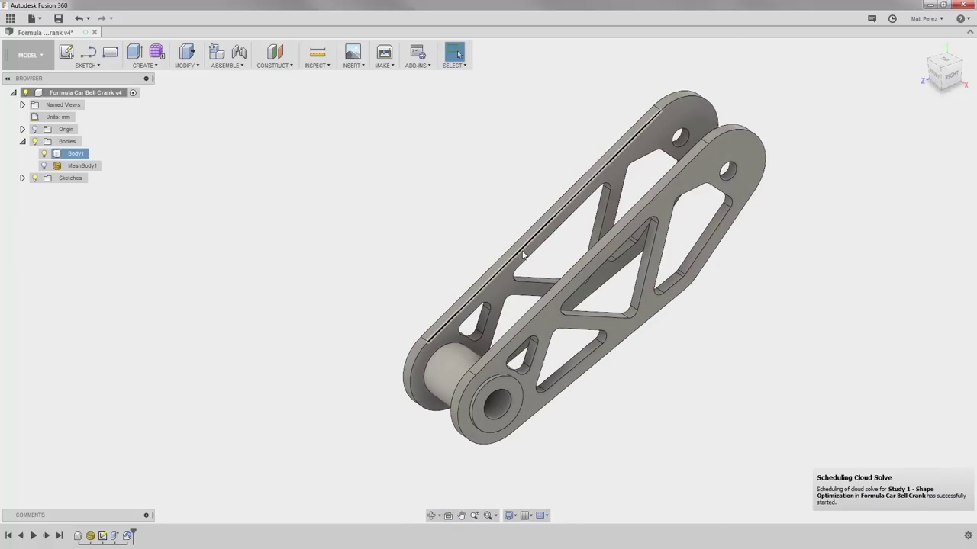